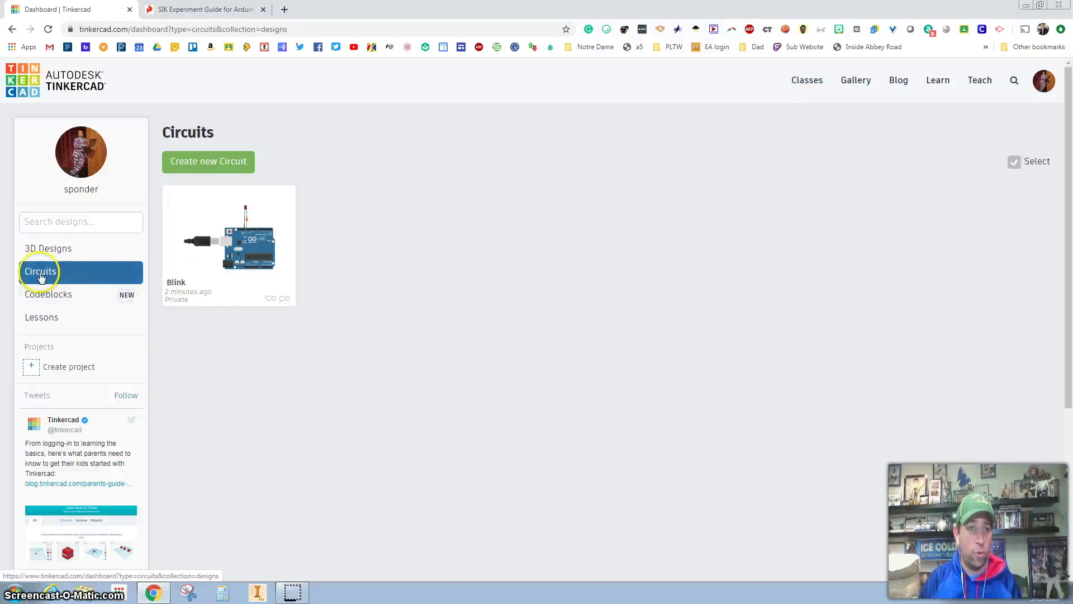
# - Open the Blink design's details from its thumbnail in the Circuits list
pyautogui.moveTo(215, 269)
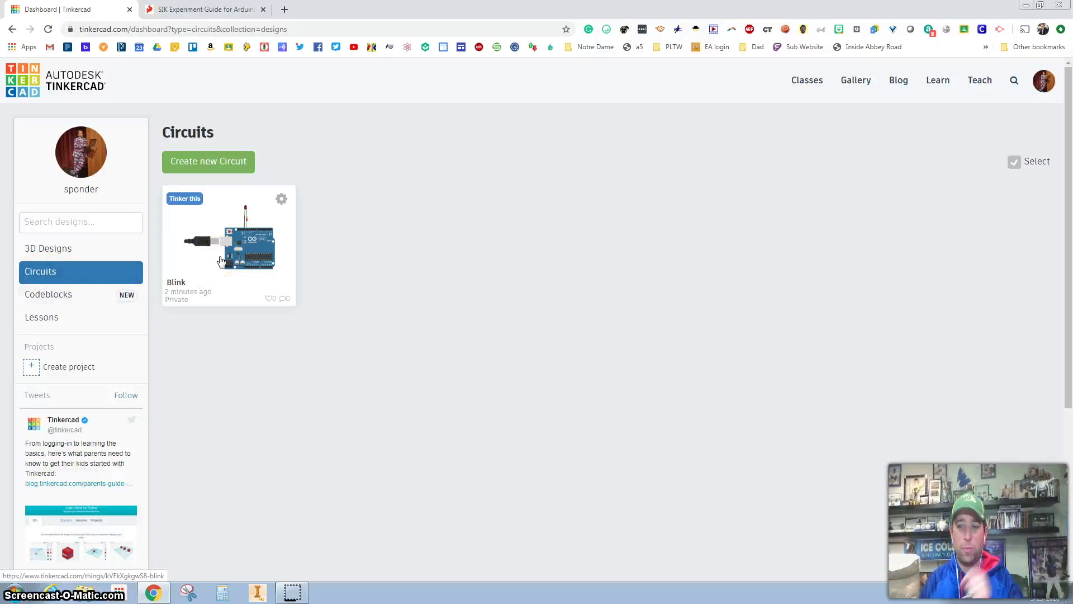
pyautogui.click(221, 261)
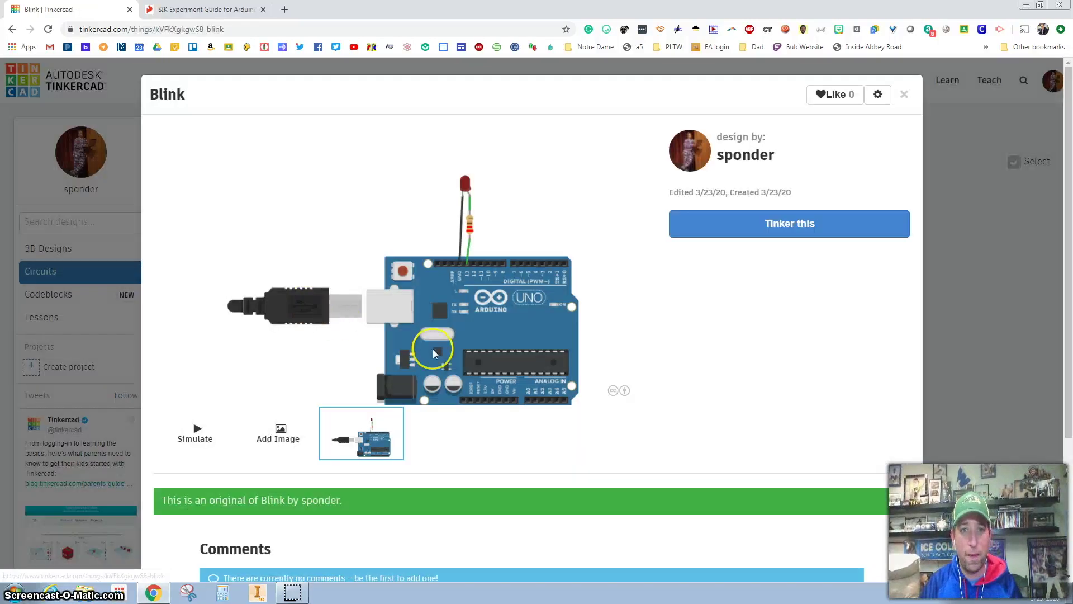
# - Open Blink with Tinker this, run its simulation, show the code, and stop the simulation
pyautogui.click(783, 229)
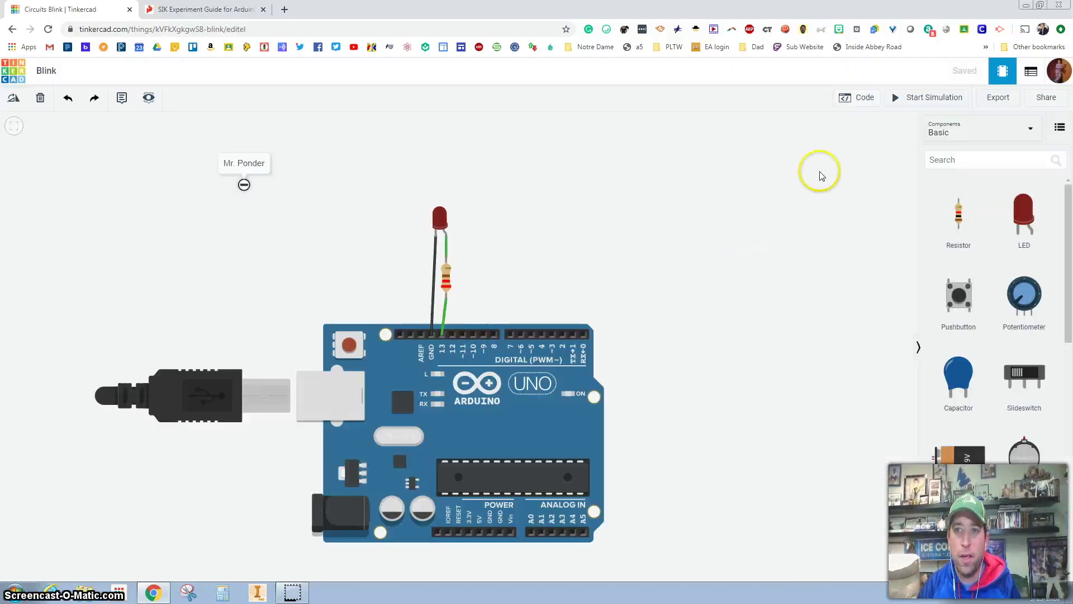
pyautogui.click(919, 98)
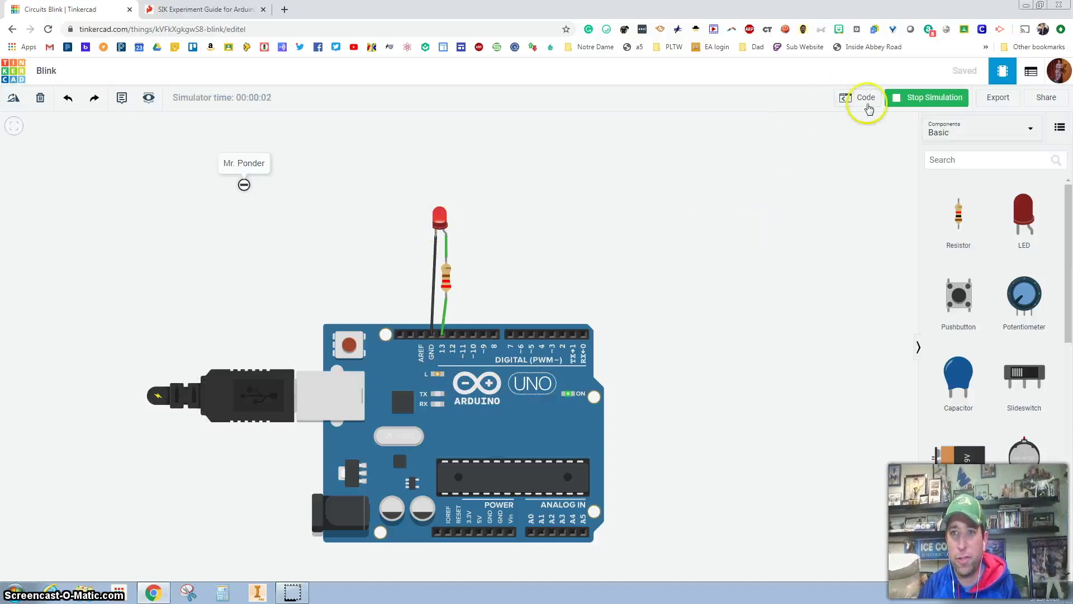
pyautogui.click(845, 99)
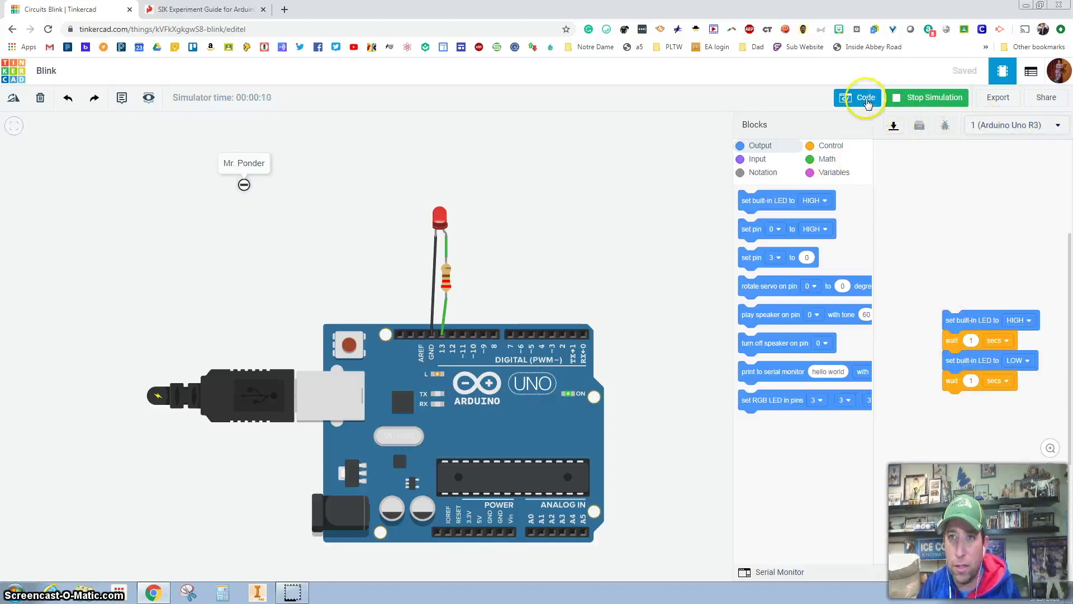
pyautogui.click(867, 100)
# - Switch the code editor from Blocks to Text and confirm the conversion
pyautogui.click(906, 98)
pyautogui.click(856, 99)
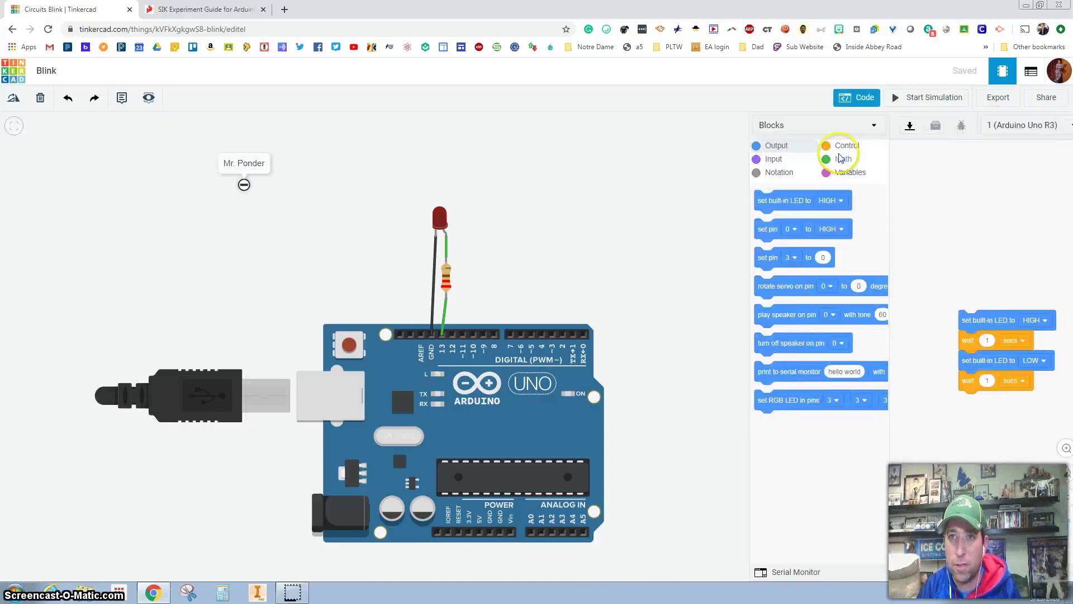
pyautogui.click(846, 124)
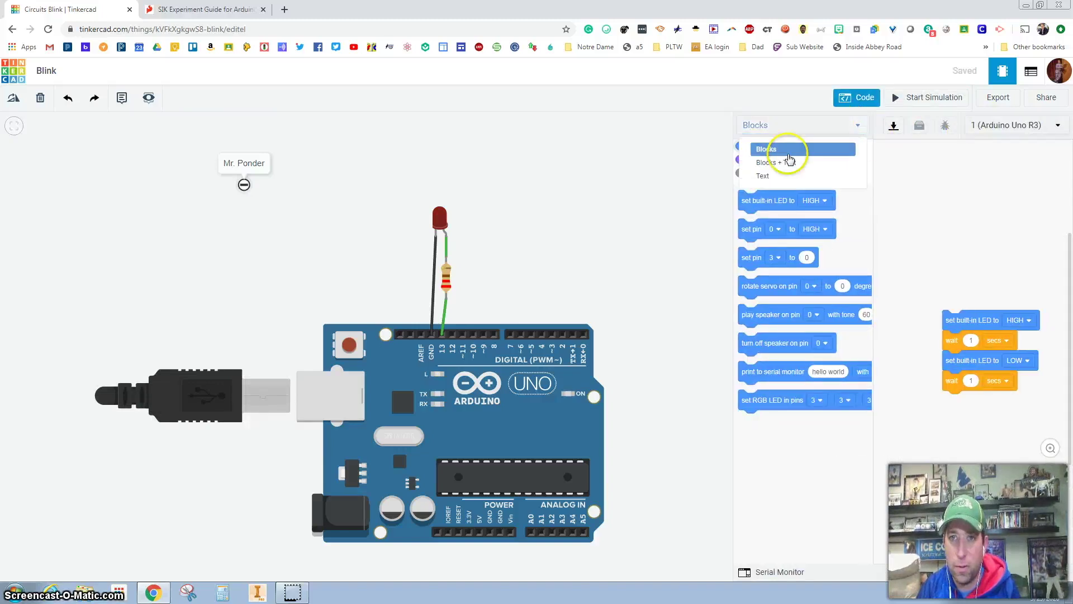
pyautogui.click(779, 174)
pyautogui.click(555, 192)
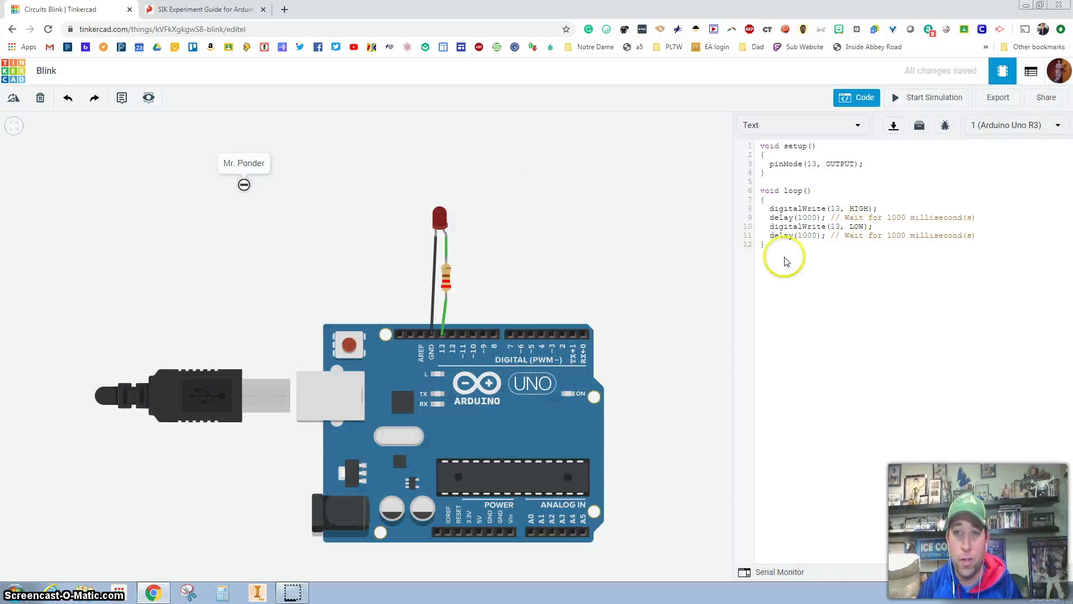
# - Change both delay(1000) lines to delay(500), then run and stop the simulation
pyautogui.moveTo(778, 250); pyautogui.dragTo(760, 149)
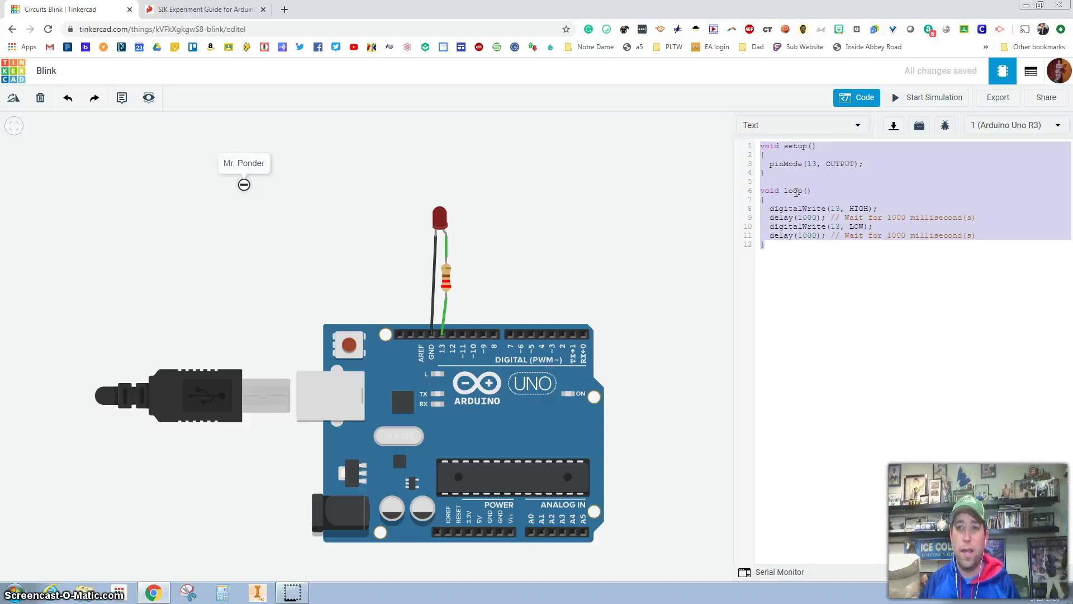
pyautogui.click(906, 198)
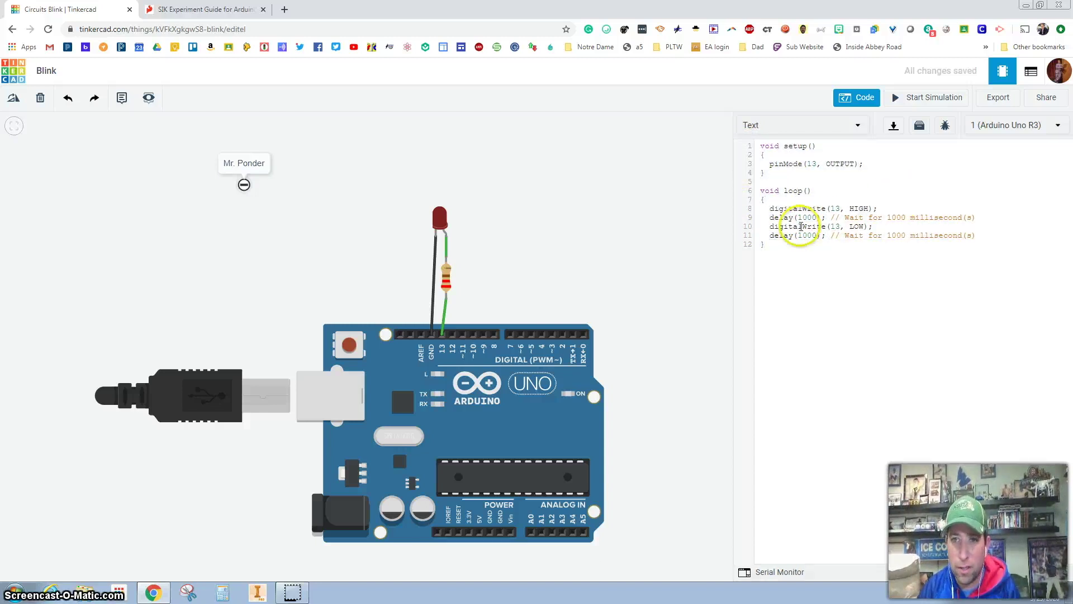
pyautogui.click(807, 217)
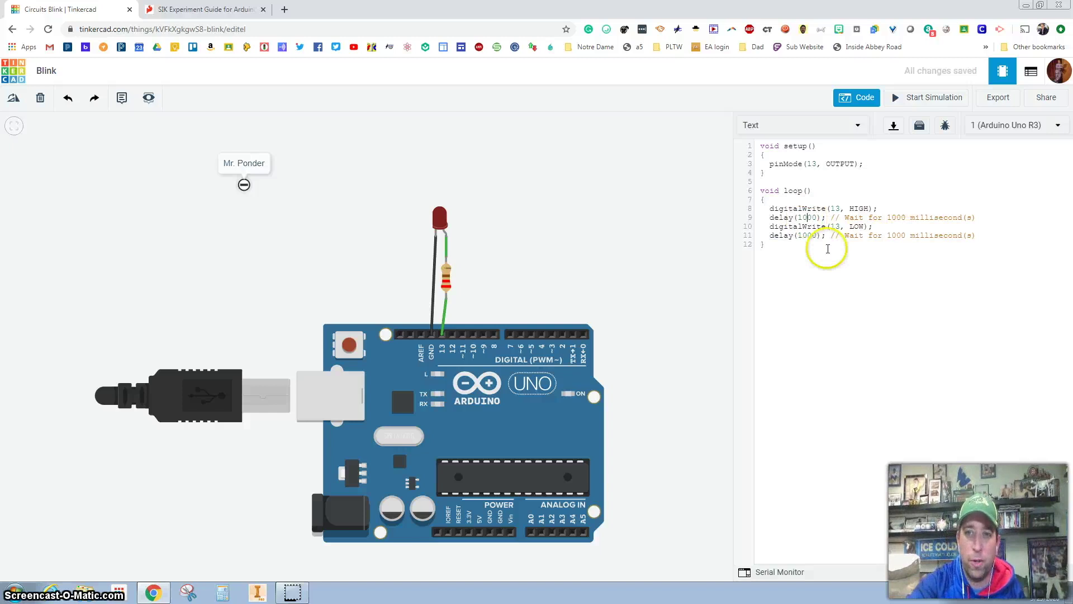
pyautogui.press('BackSpace')
pyautogui.press('BackSpace')
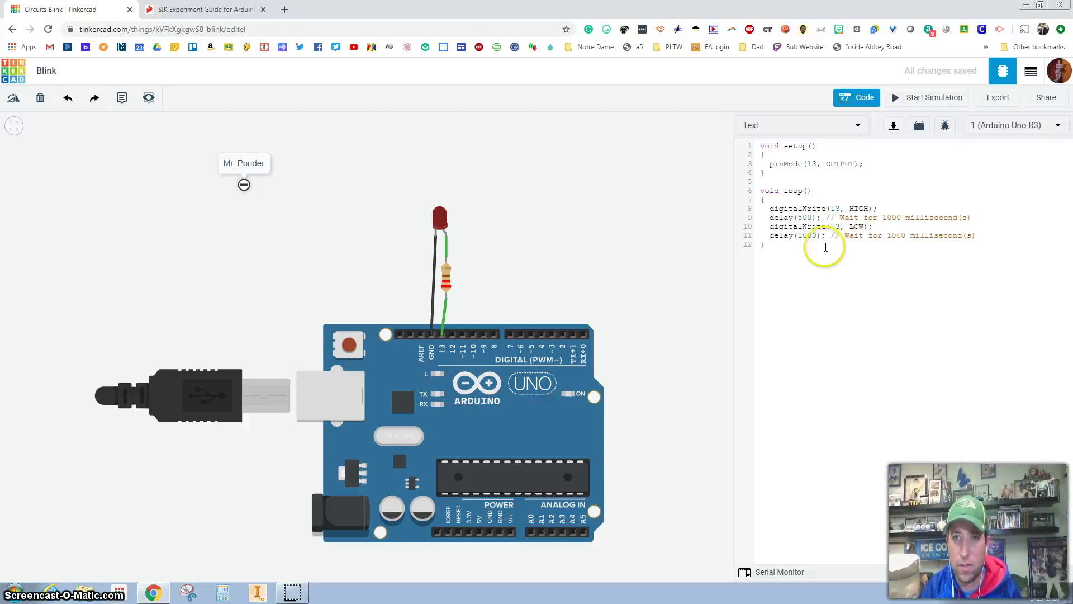
pyautogui.click(800, 235)
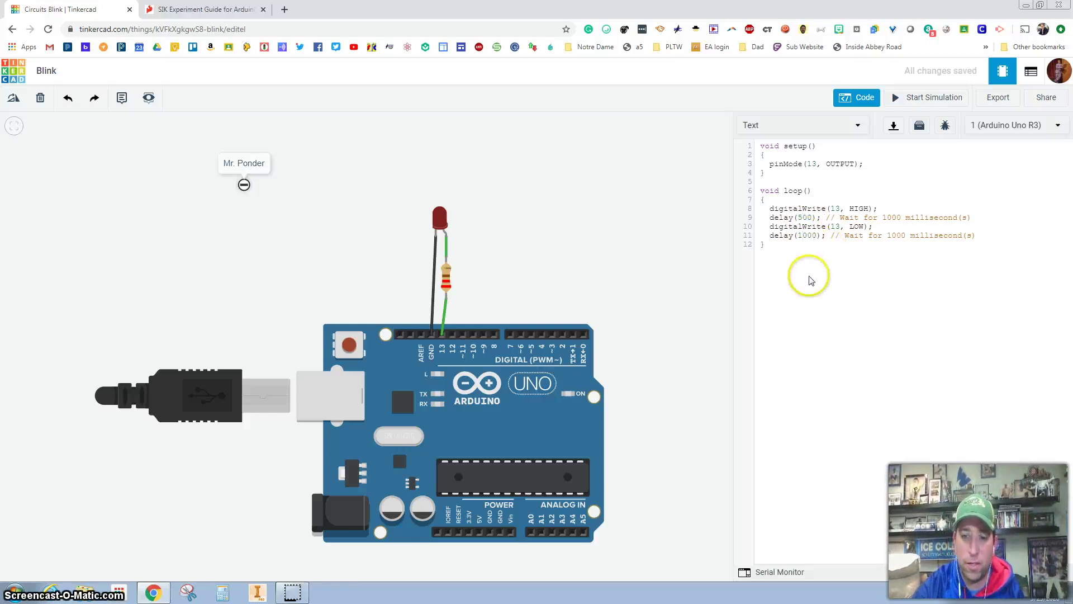
pyautogui.press('BackSpace')
pyautogui.press('BackSpace')
pyautogui.write('5')
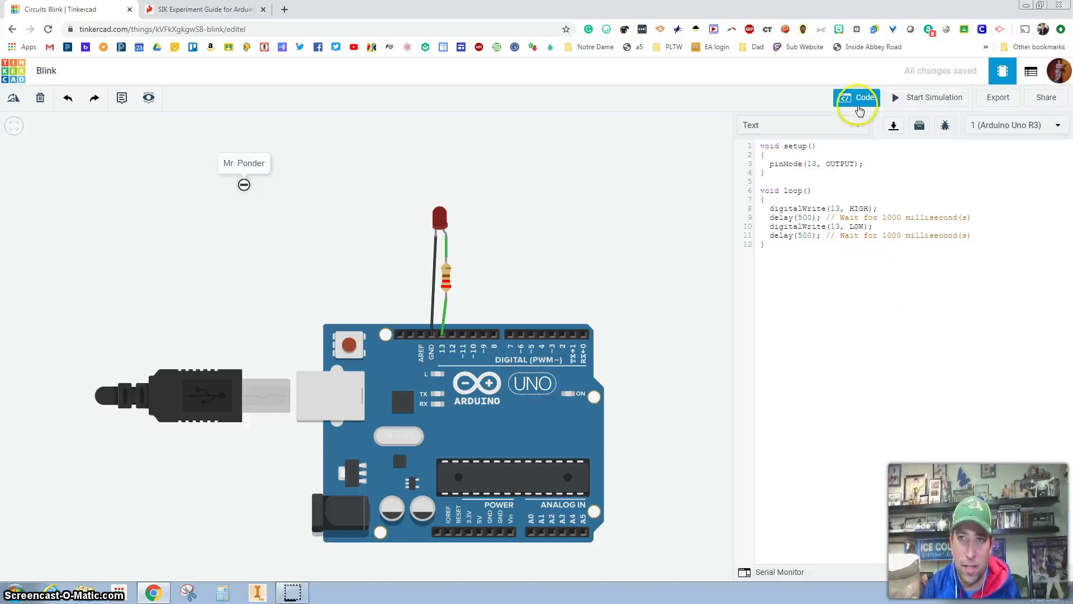
pyautogui.click(905, 97)
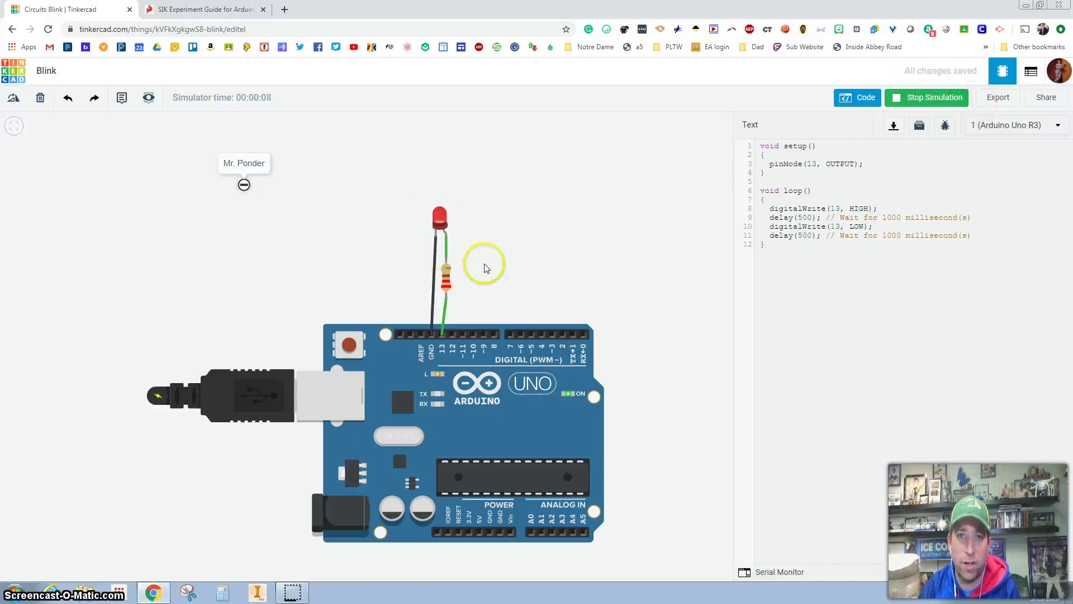
pyautogui.click(917, 98)
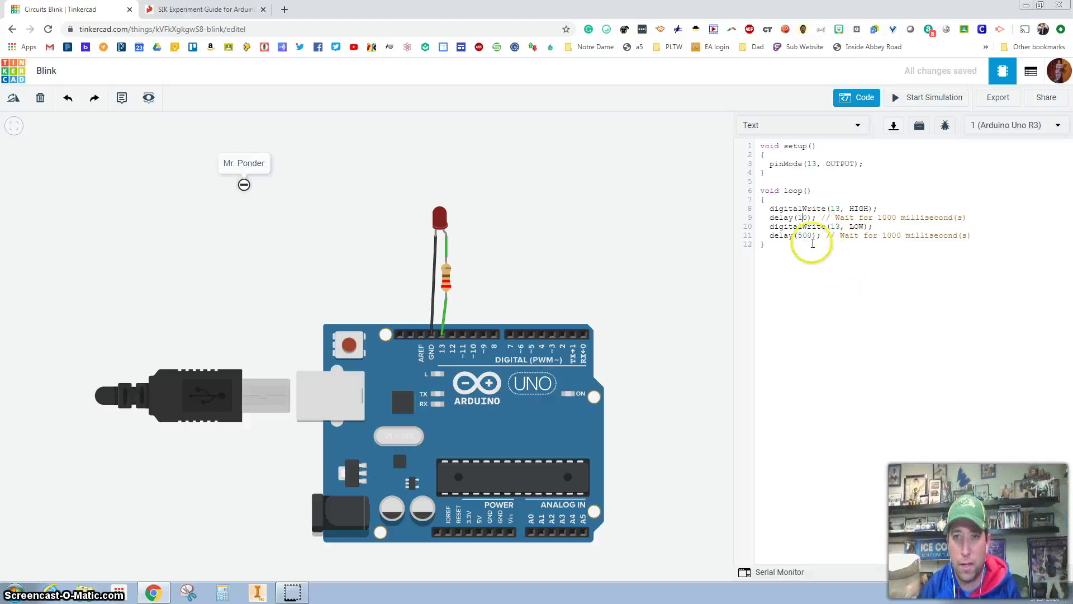
# - Make both delays 10 and edit their comments to 'Wait for 10 millisecond(s)'
pyautogui.click(800, 236)
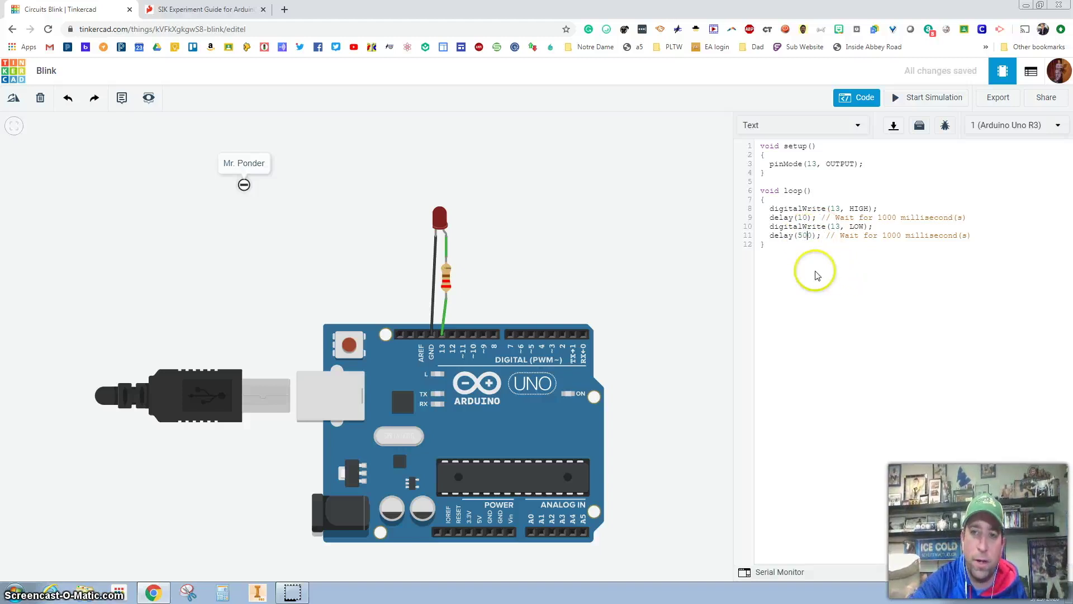
pyautogui.press('BackSpace')
pyautogui.press('BackSpace')
pyautogui.write('1')
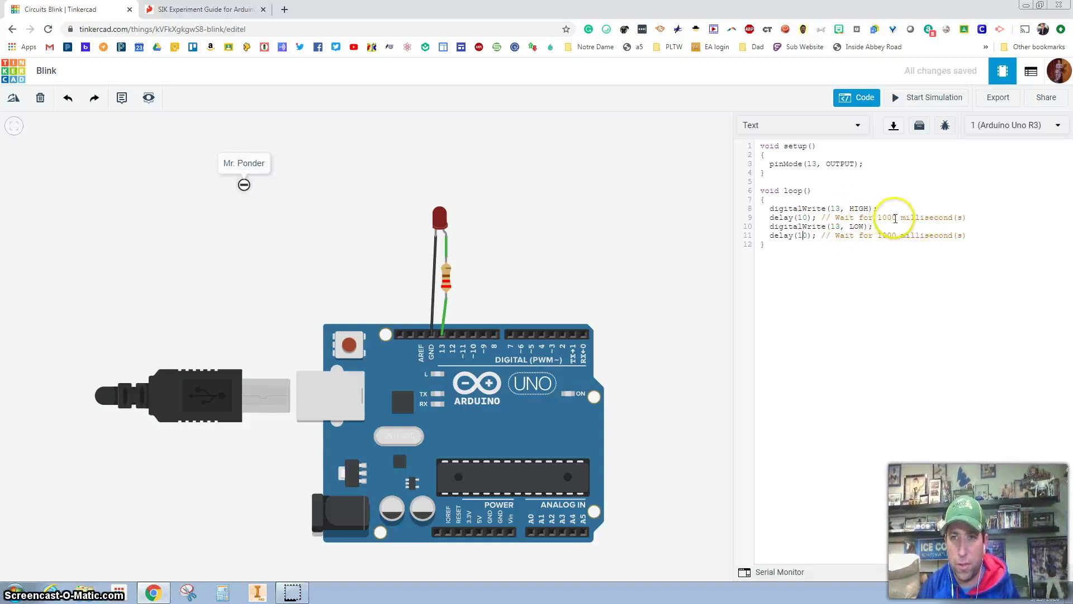
pyautogui.click(895, 219)
pyautogui.press('BackSpace')
pyautogui.press('BackSpace')
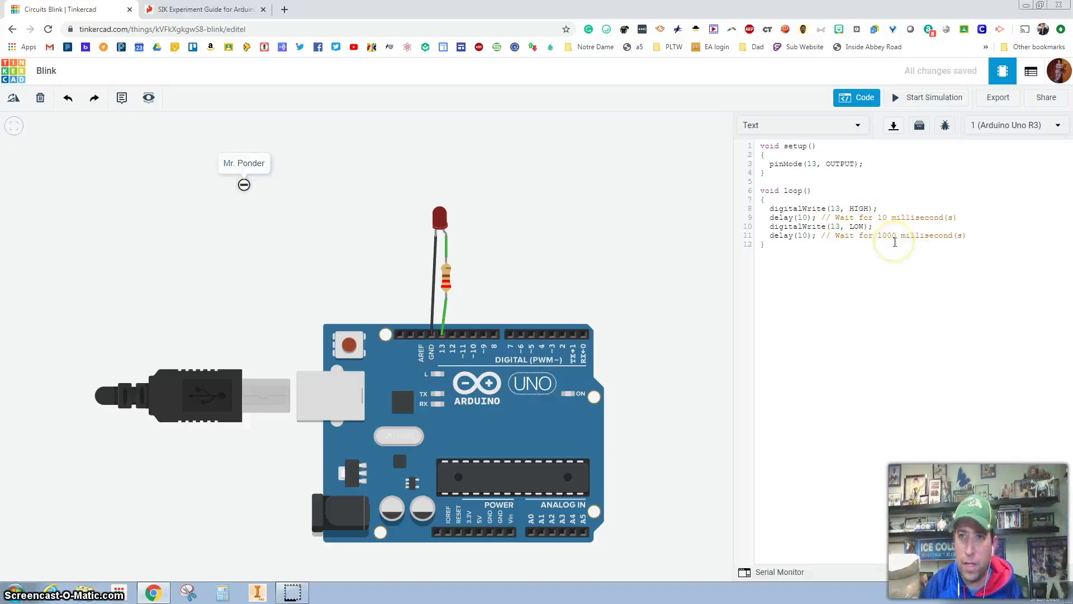
pyautogui.click(900, 237)
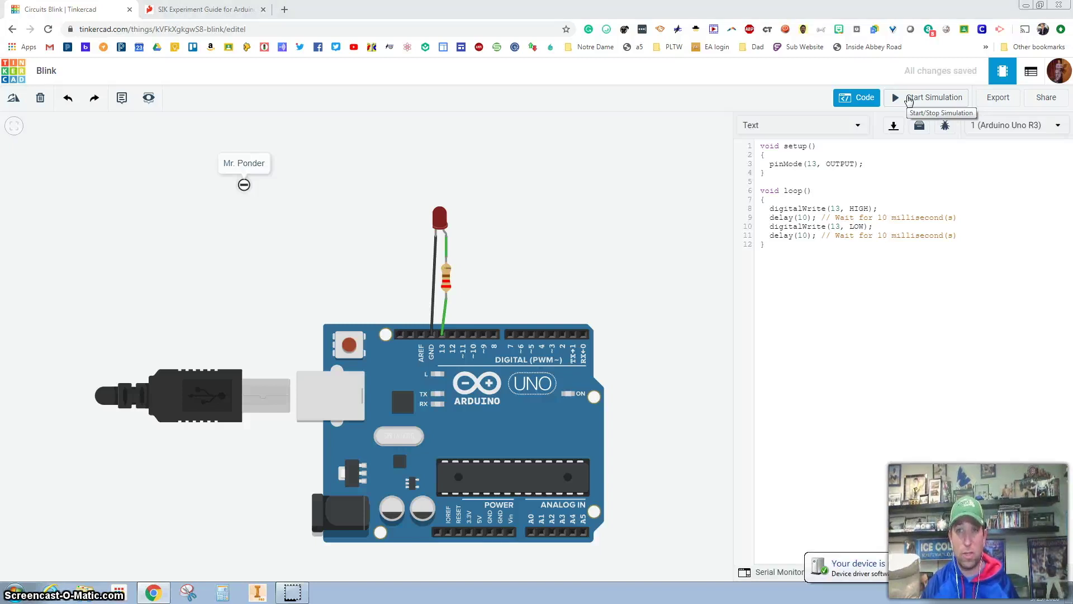
# - Simulate the 10 ms blink, stop it, and go back to the Tinkercad dashboard
pyautogui.click(909, 99)
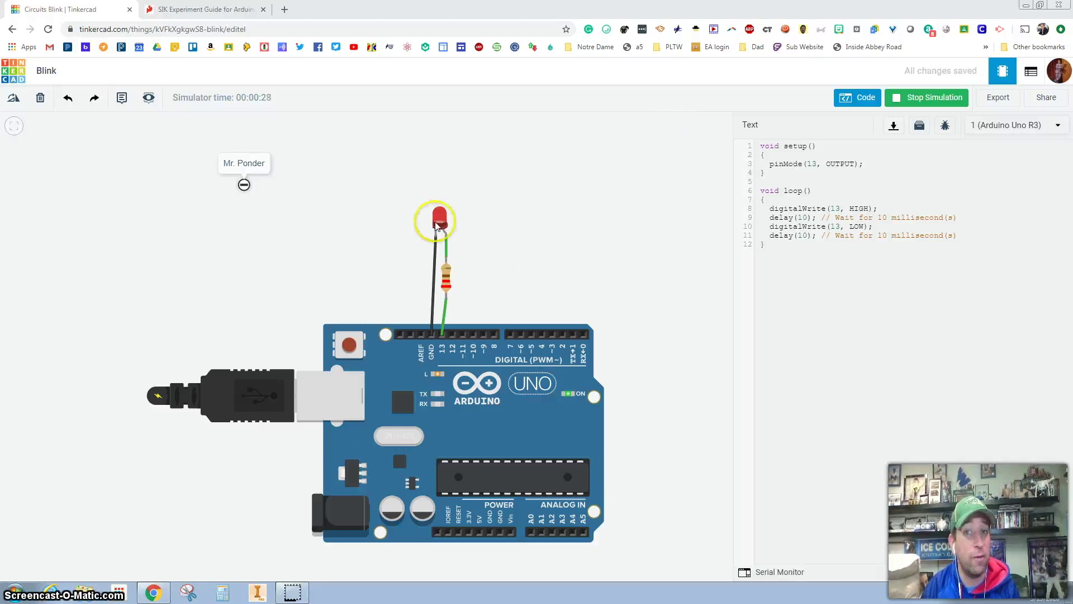
pyautogui.click(929, 98)
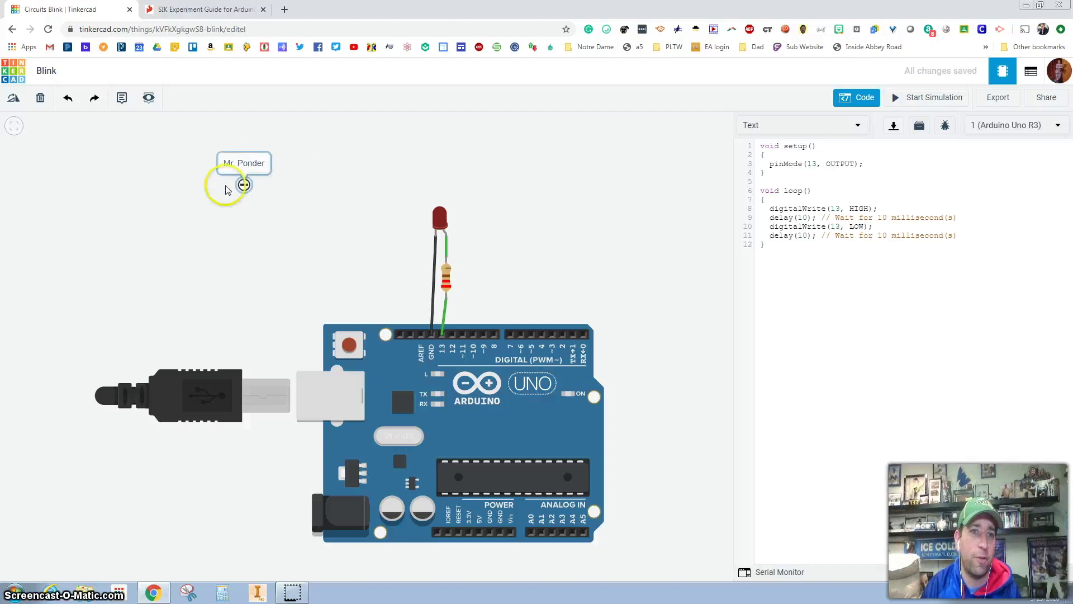
pyautogui.click(16, 74)
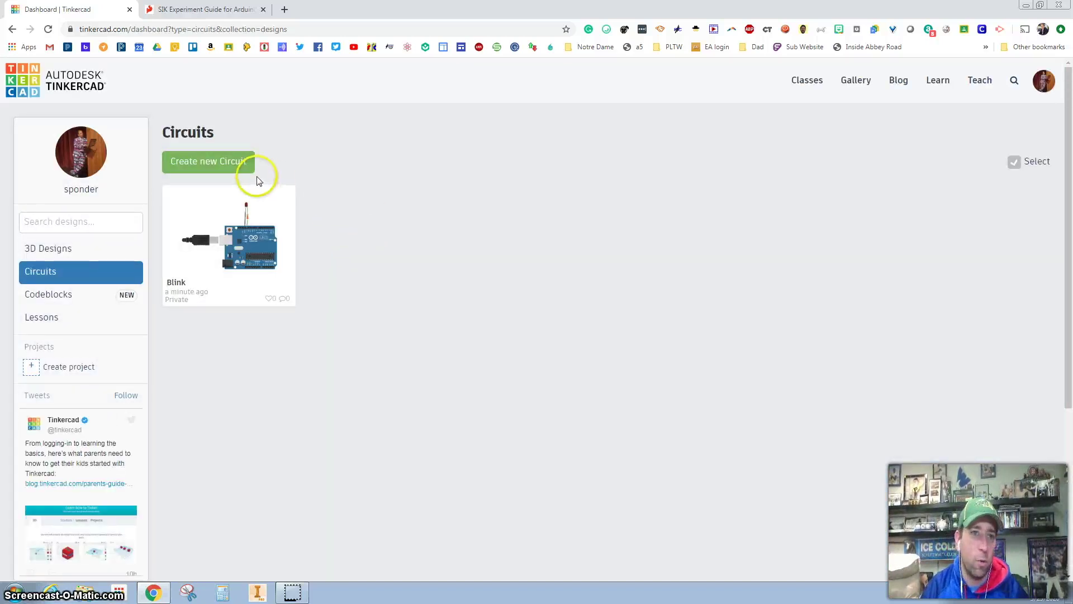
# - Create a new circuit and place the Arduino-with-breadboard starter on the canvas
pyautogui.click(226, 164)
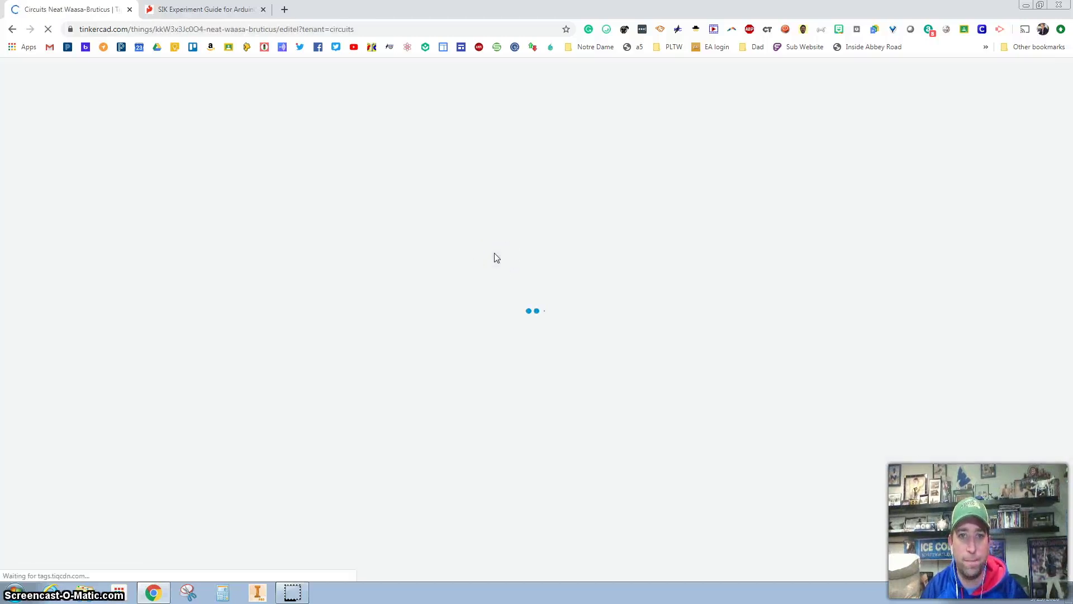
pyautogui.click(972, 132)
pyautogui.click(958, 216)
pyautogui.click(803, 269)
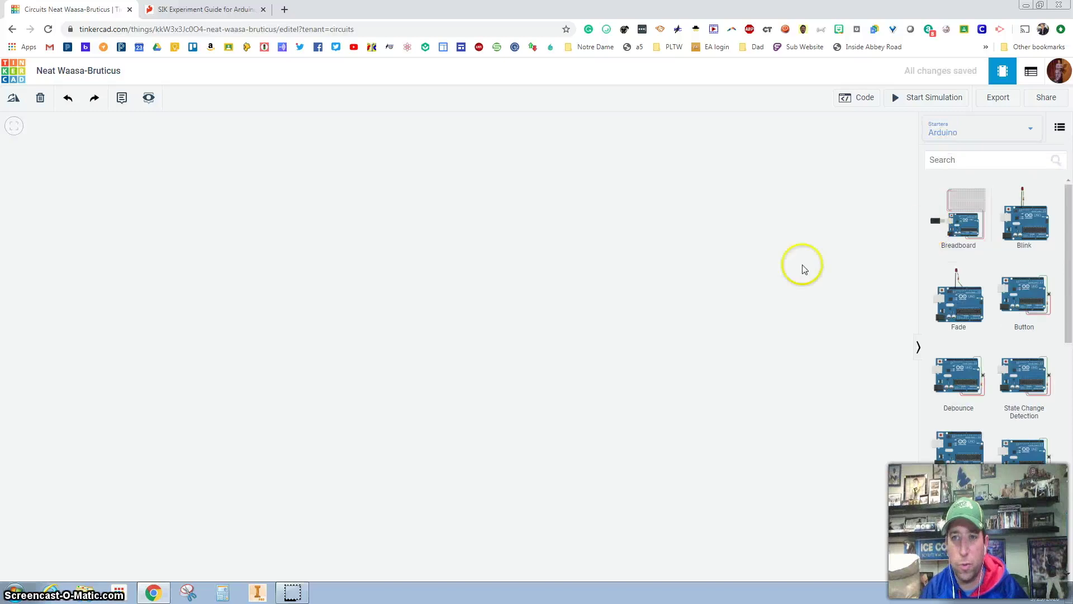
pyautogui.click(938, 221)
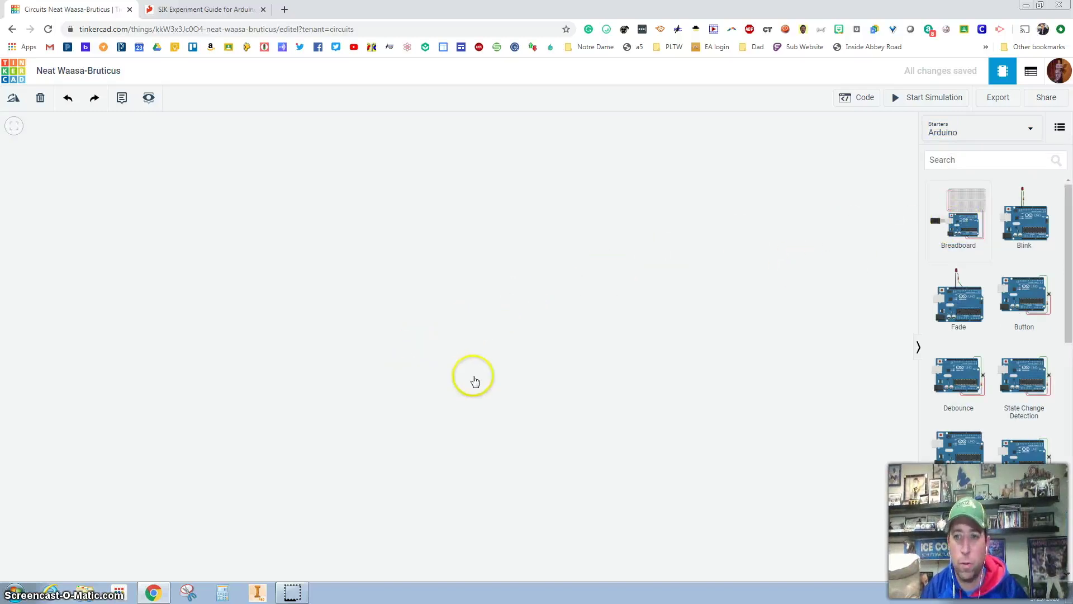
pyautogui.click(484, 358)
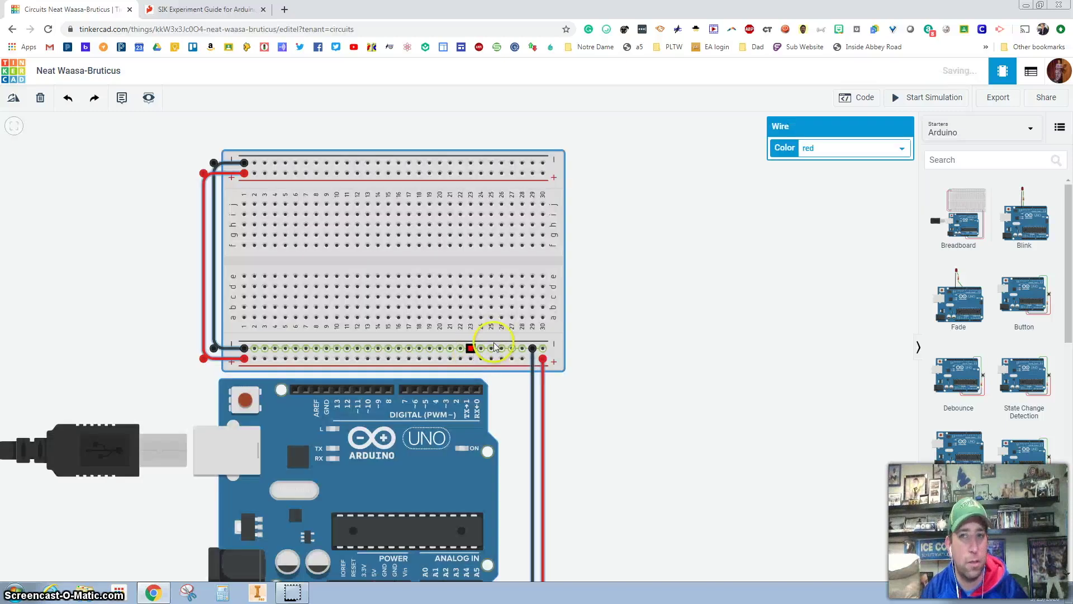
# - Deselect the wire, shift the view, list the Basic starters, then bring up the SparkFun guide
pyautogui.scroll(-1, 534, 309)
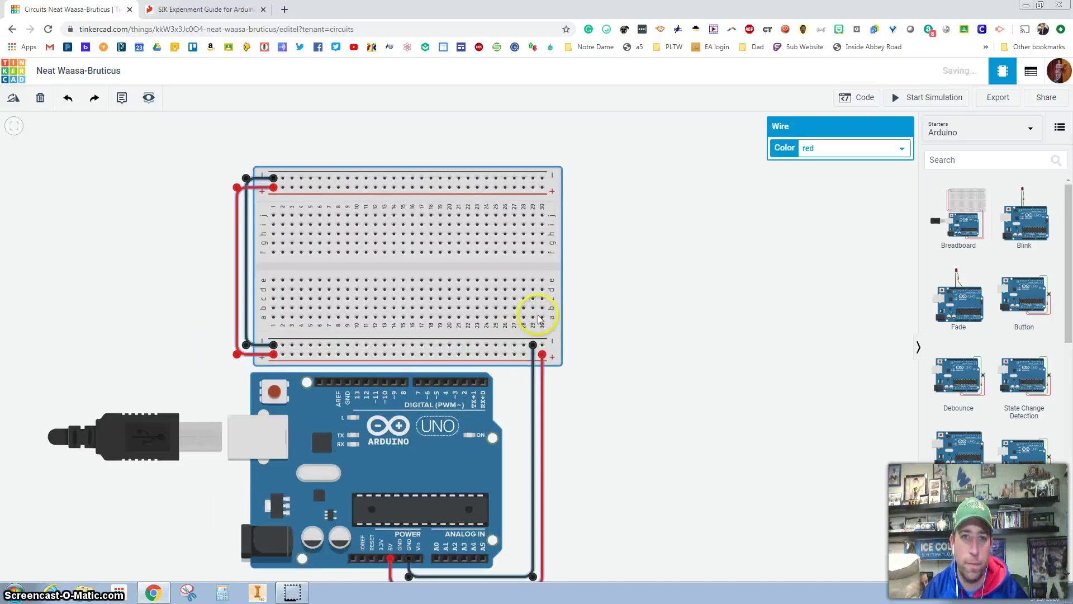
pyautogui.click(613, 285)
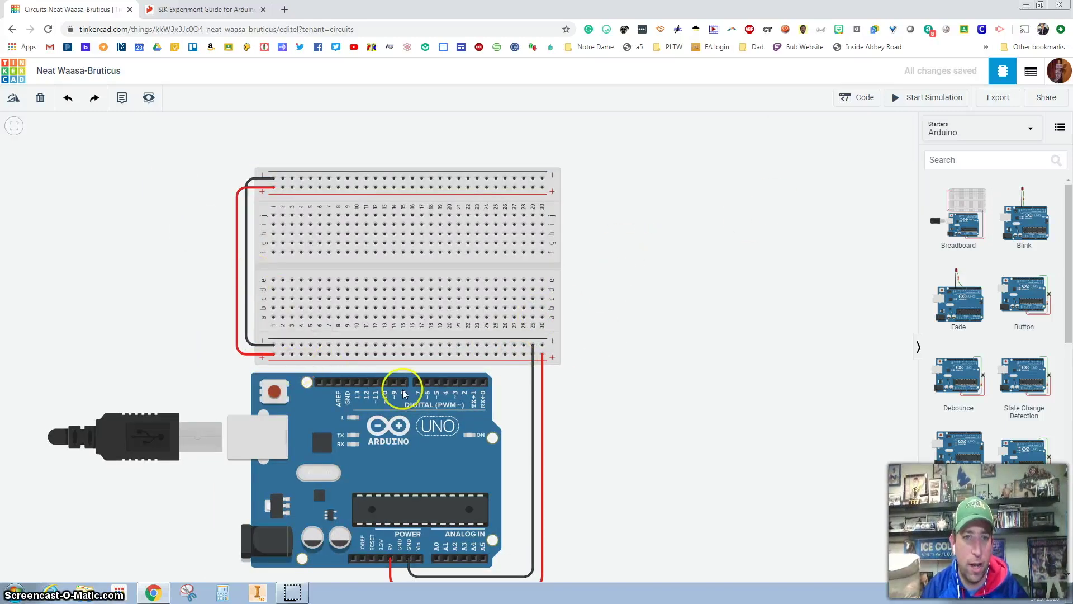
pyautogui.moveTo(668, 336); pyautogui.dragTo(682, 299)
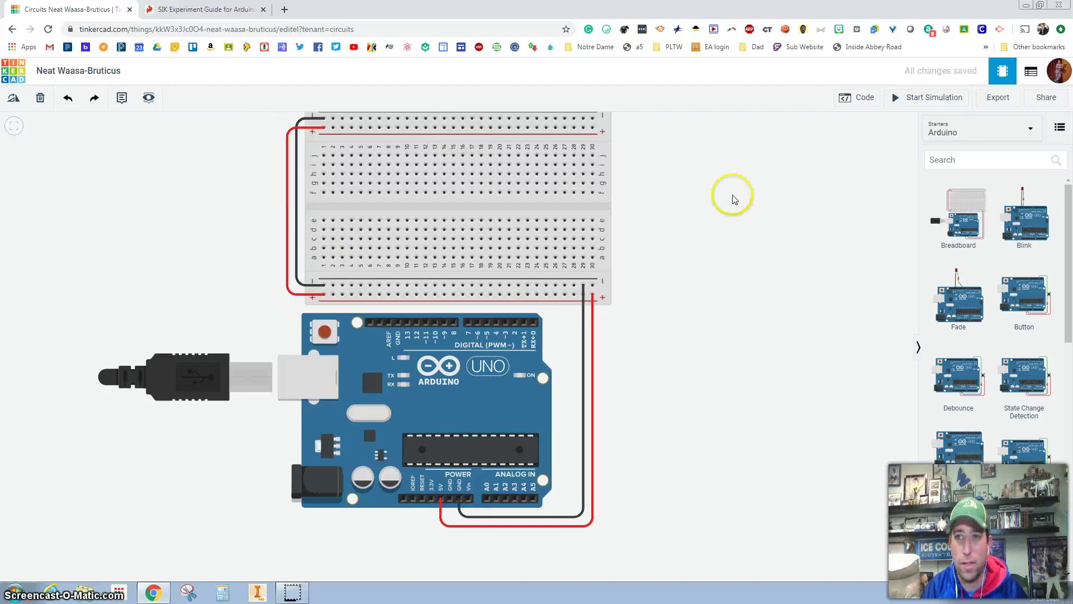
pyautogui.click(976, 132)
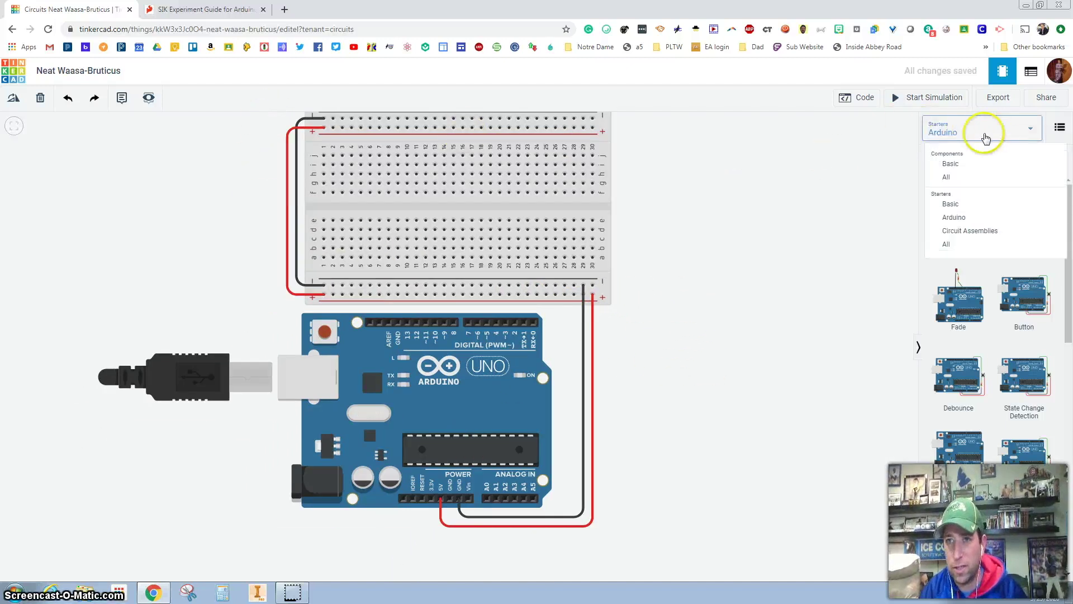
pyautogui.click(957, 204)
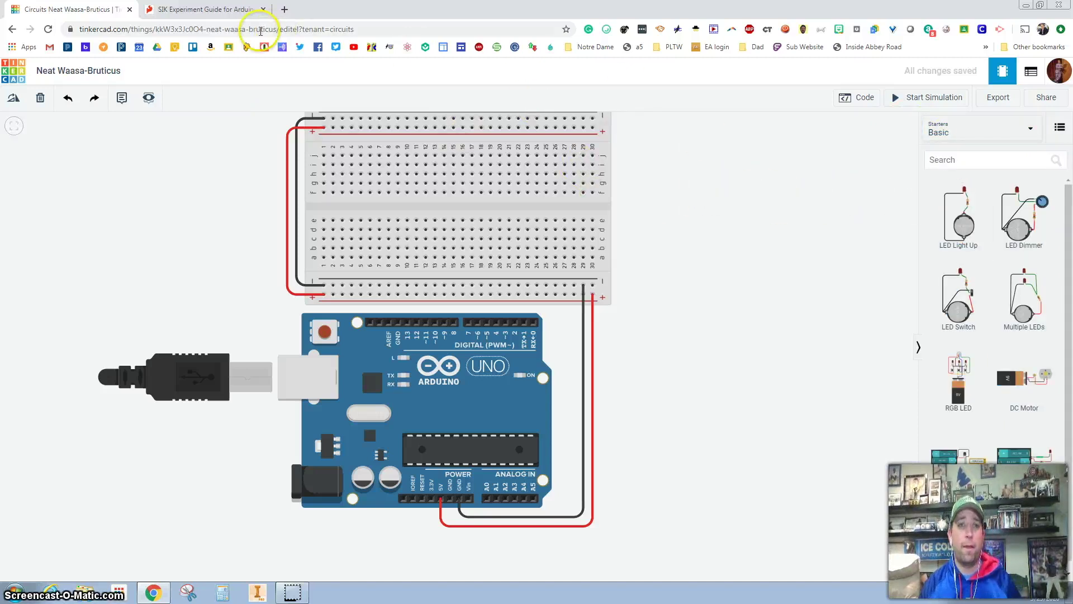
pyautogui.click(219, 12)
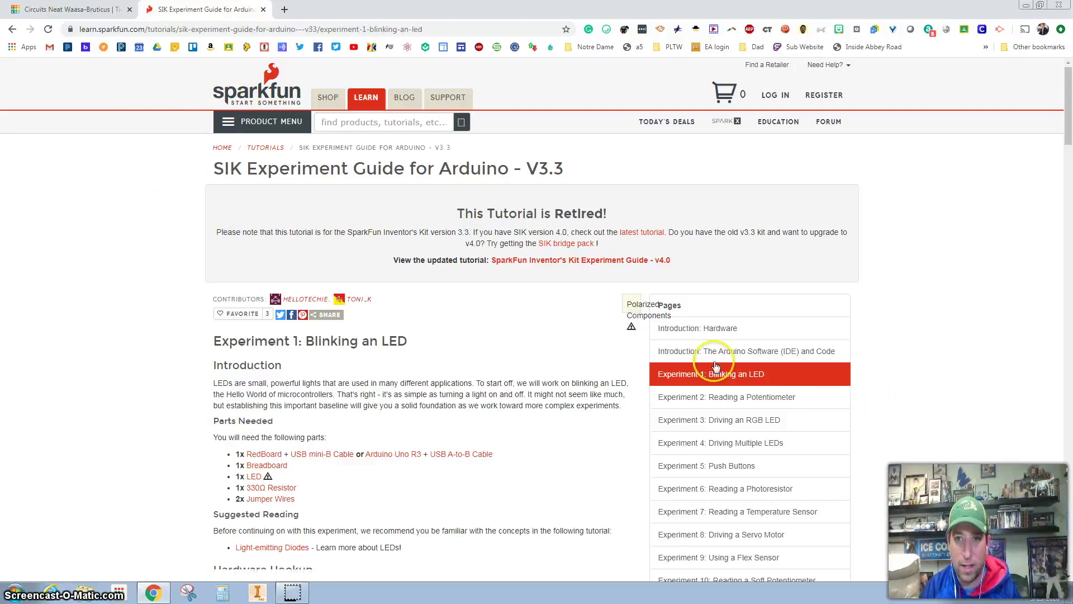
# - Scroll through Experiment 1 and open 'Experiment 2: Reading a Potentiometer' from the Pages sidebar
pyautogui.scroll(-2, 400, 318)
pyautogui.scroll(-2, 400, 319)
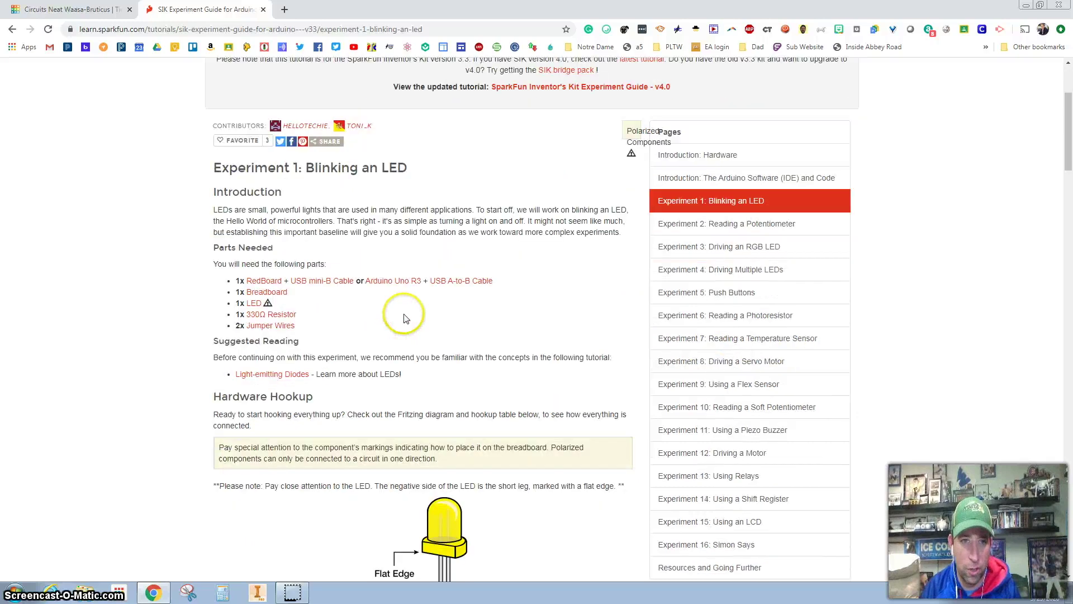
pyautogui.scroll(-4, 426, 467)
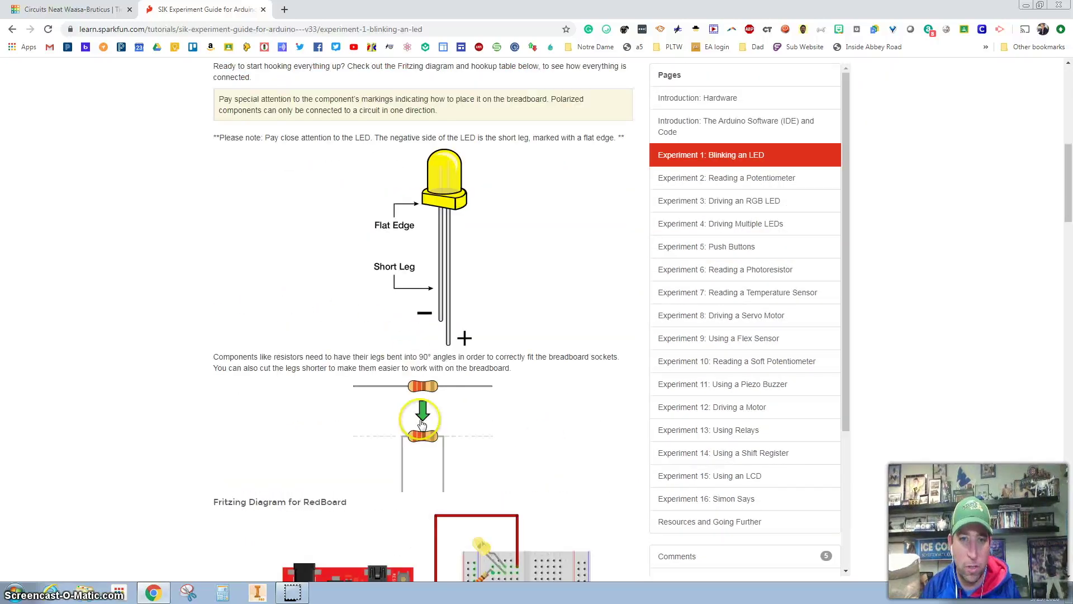
pyautogui.scroll(-2, 391, 409)
pyautogui.scroll(-4, 394, 406)
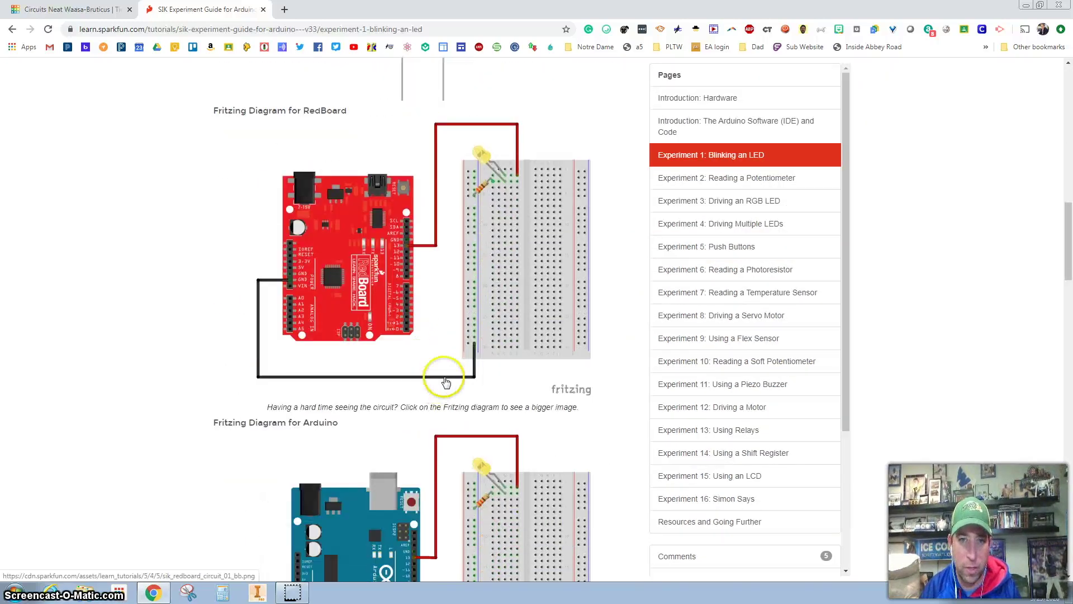
pyautogui.scroll(-6, 346, 432)
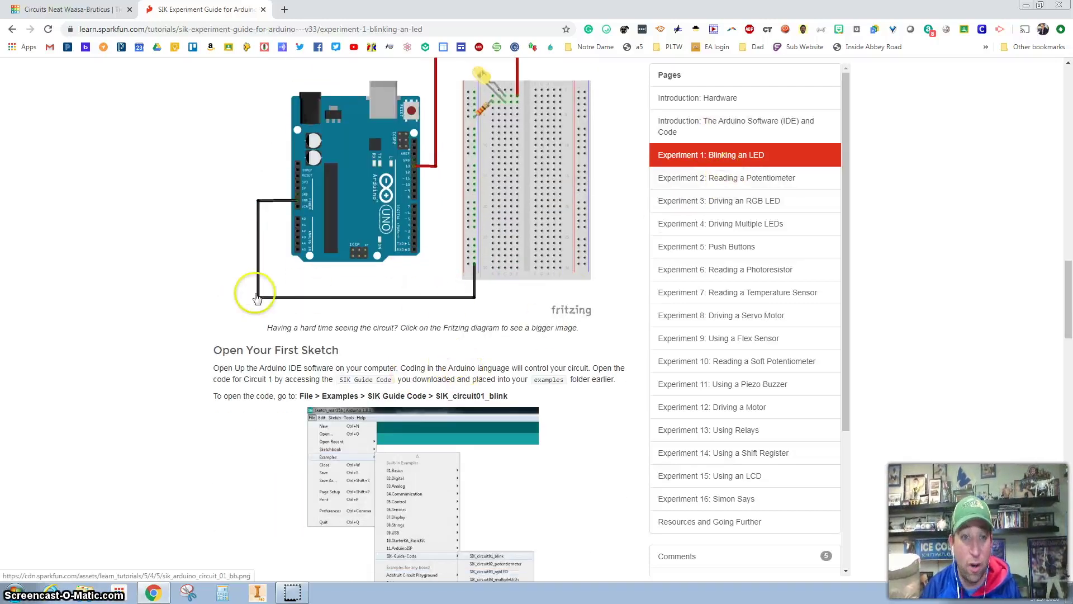
pyautogui.scroll(-9, 257, 293)
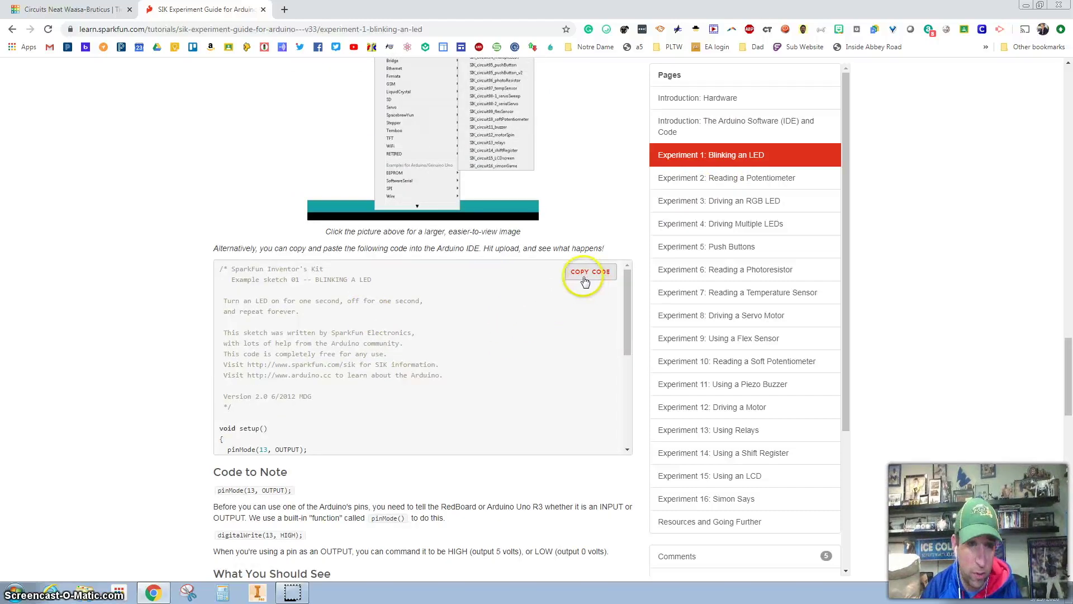
pyautogui.click(702, 178)
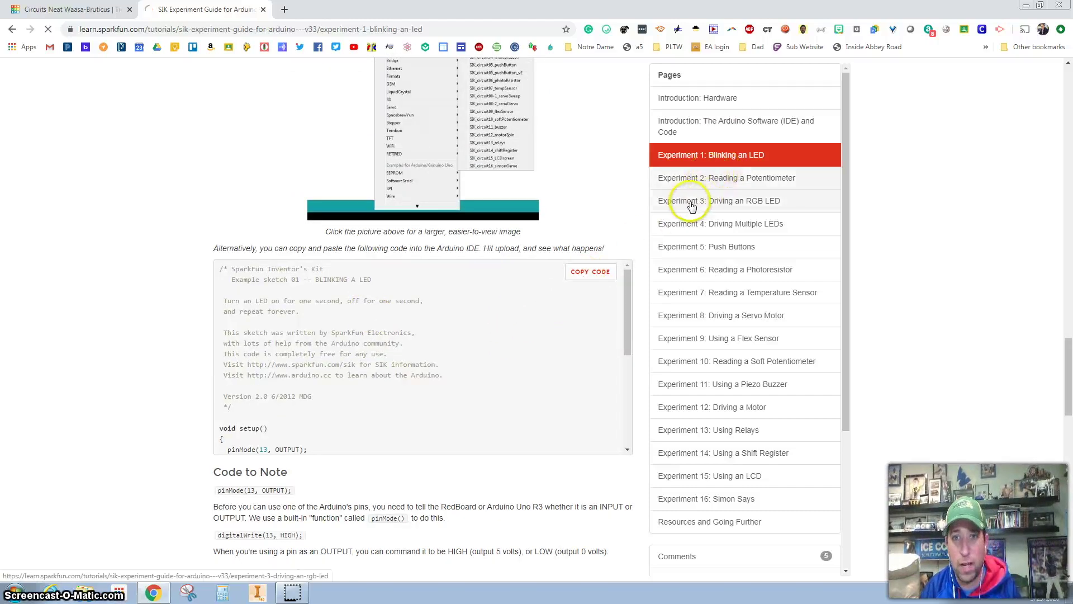
# - Review Experiment 2's Parts Needed and Fritzing diagrams, then return to the Tinkercad tab
pyautogui.scroll(-2, 138, 318)
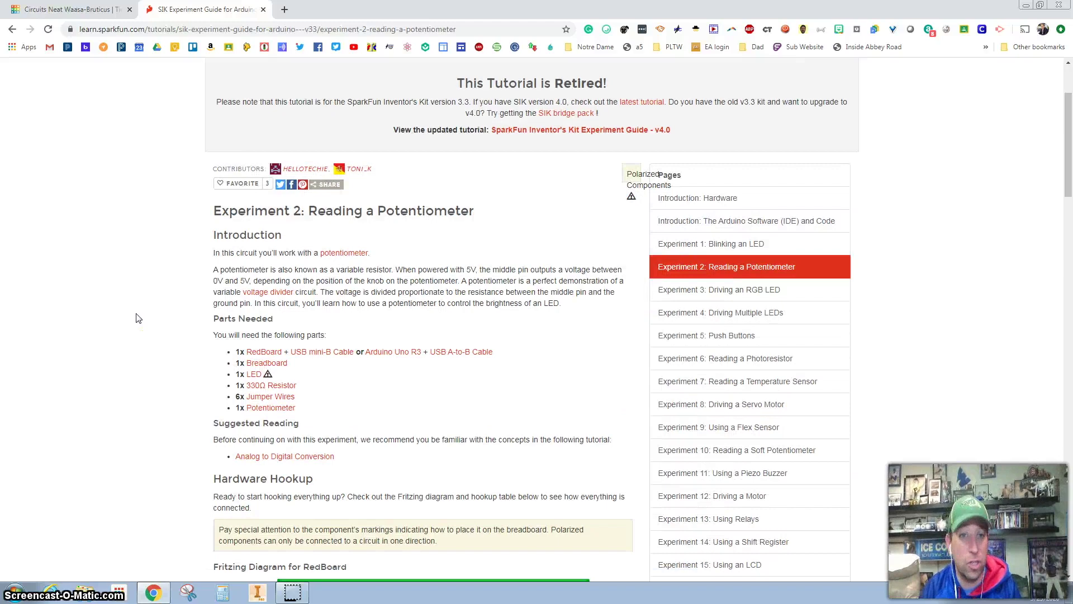
pyautogui.scroll(-5, 138, 318)
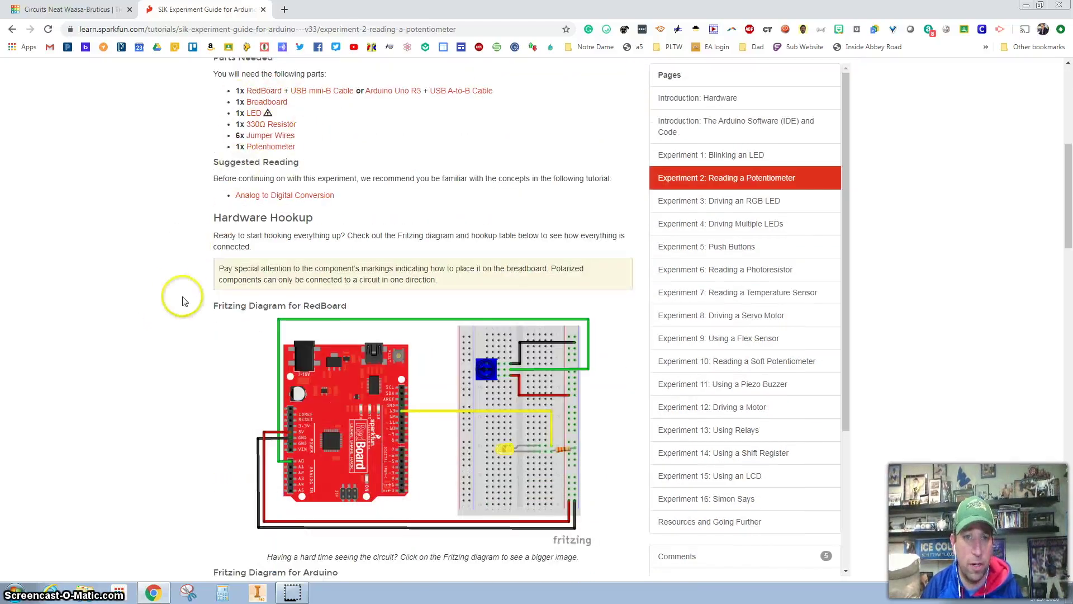
pyautogui.scroll(-7, 335, 281)
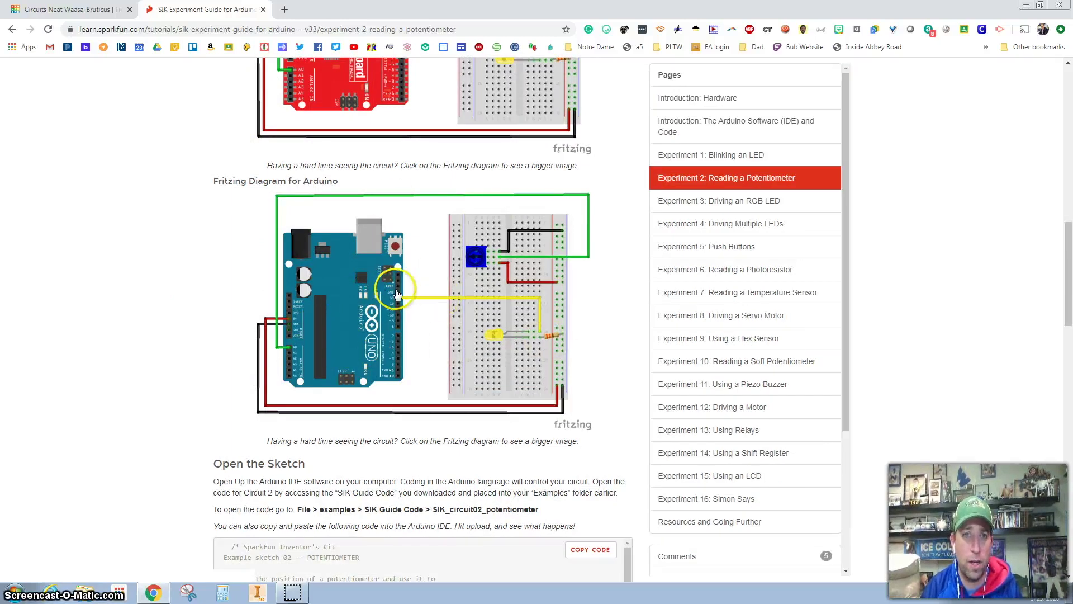
pyautogui.scroll(-4, 397, 292)
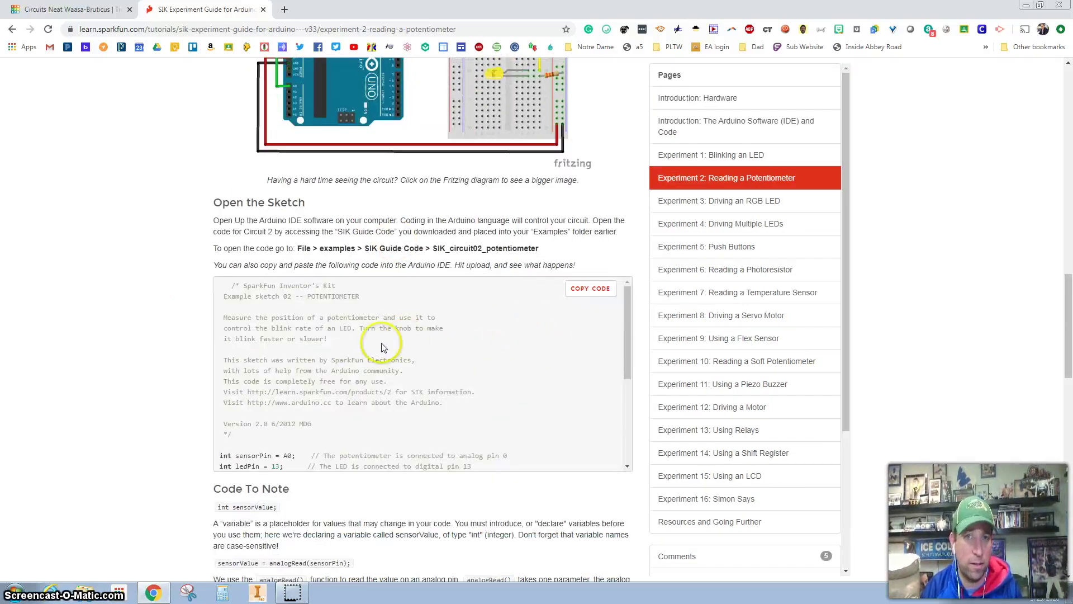
pyautogui.scroll(5, 377, 342)
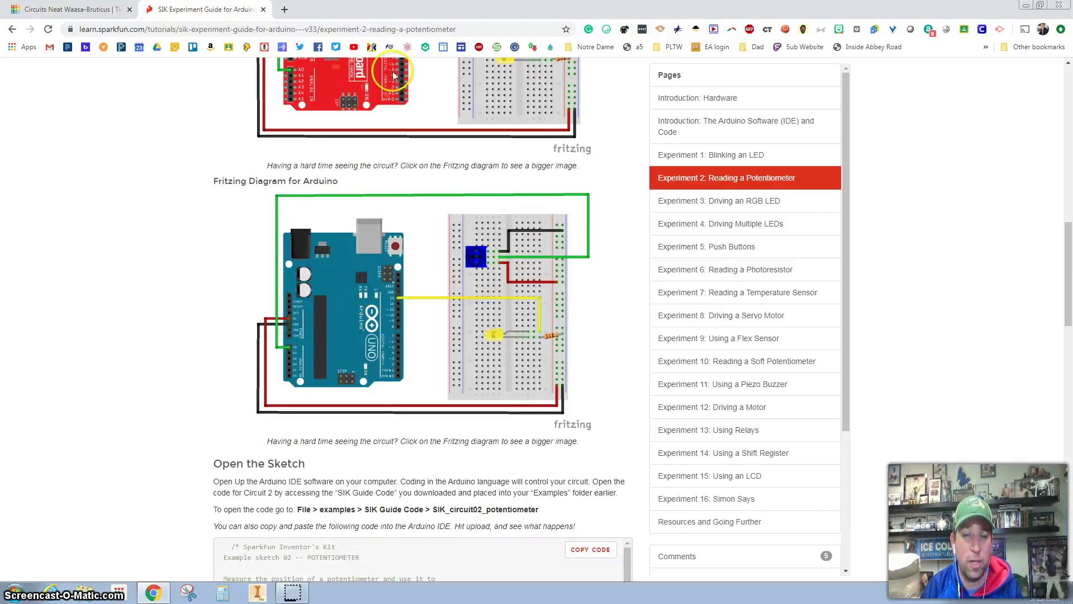
pyautogui.scroll(12, 270, 186)
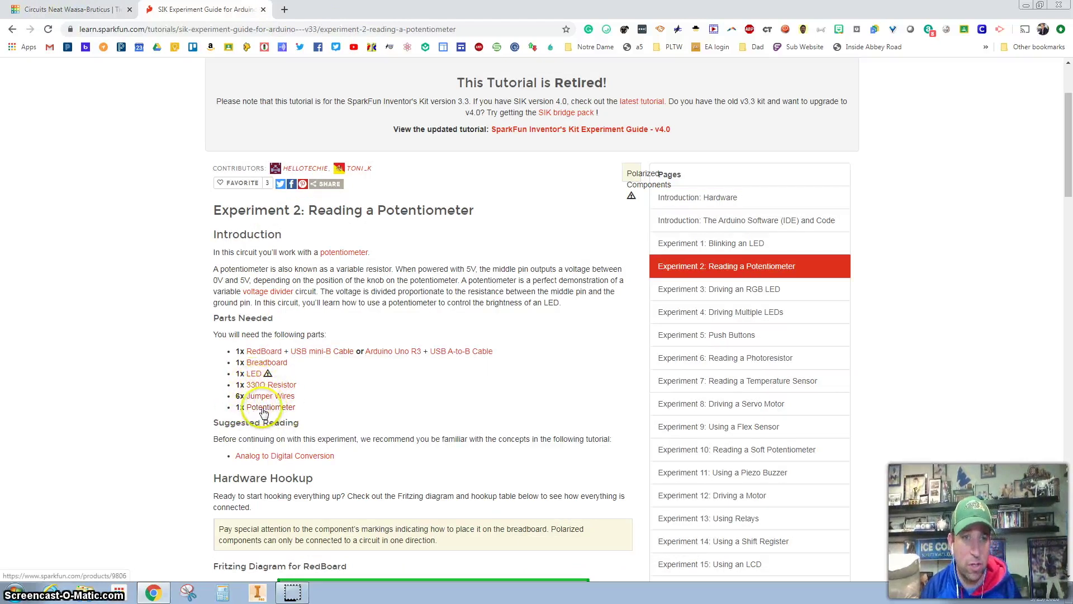
pyautogui.click(72, 10)
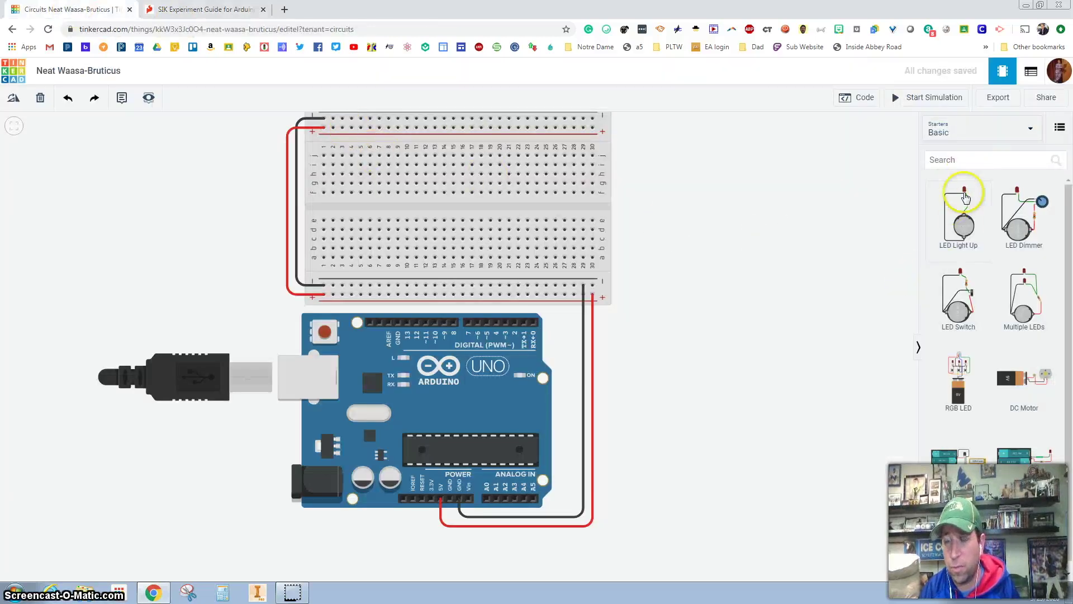
# - Switch the library to Components > Basic and drag a red LED left of the breadboard
pyautogui.click(975, 132)
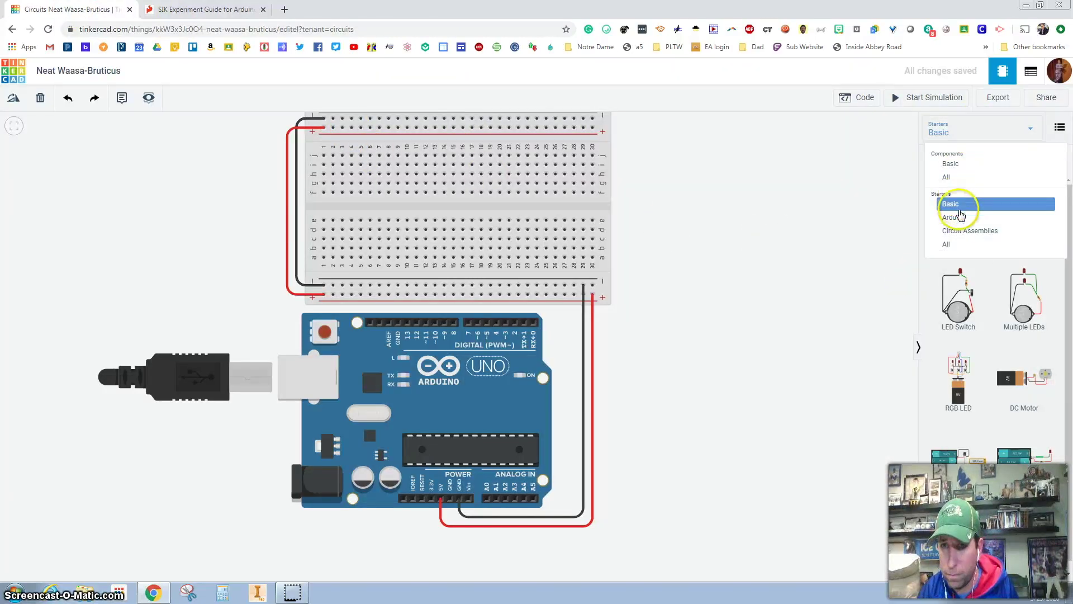
pyautogui.click(963, 205)
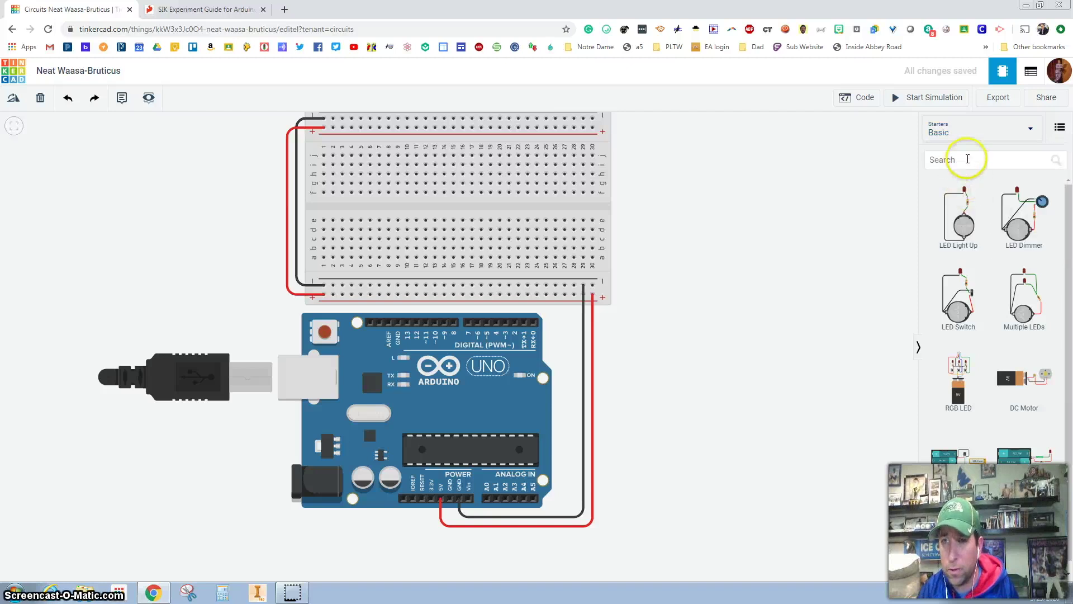
pyautogui.scroll(-1, 894, 294)
pyautogui.scroll(-1, 987, 307)
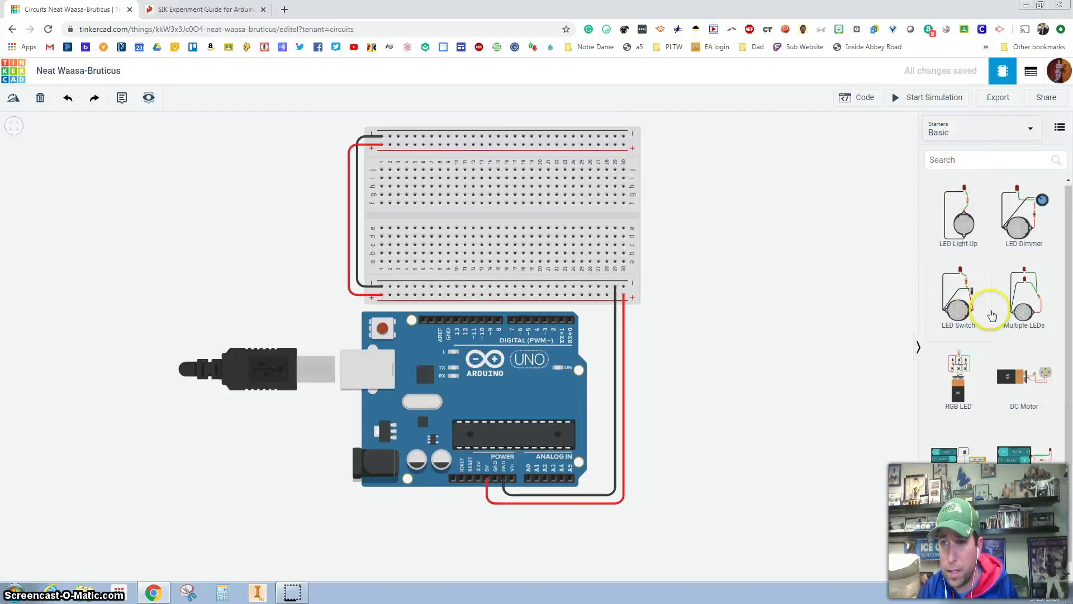
pyautogui.click(997, 140)
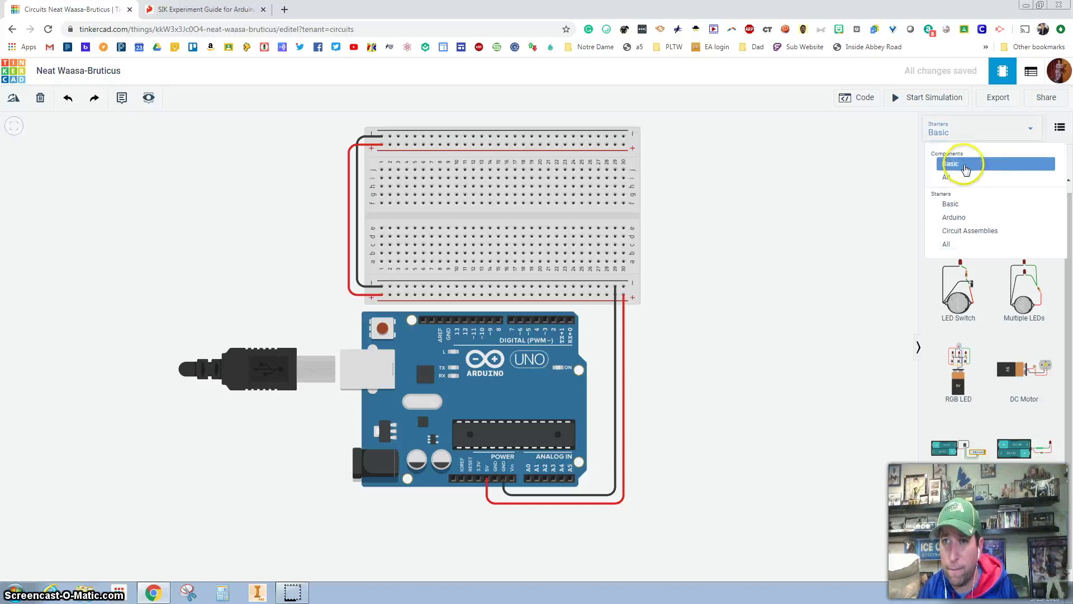
pyautogui.click(965, 165)
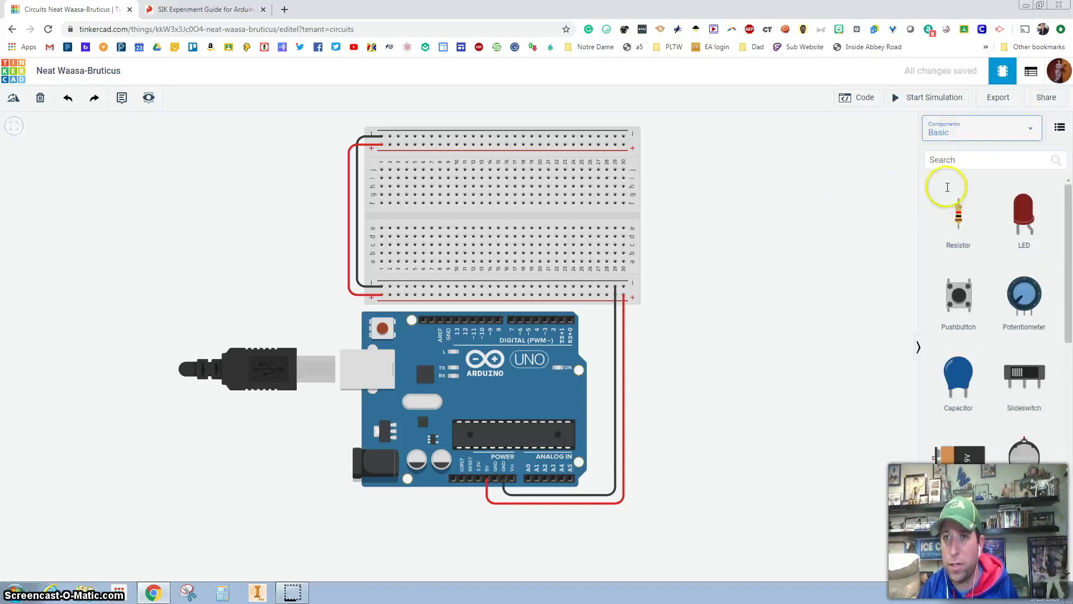
pyautogui.moveTo(1031, 218); pyautogui.dragTo(308, 176)
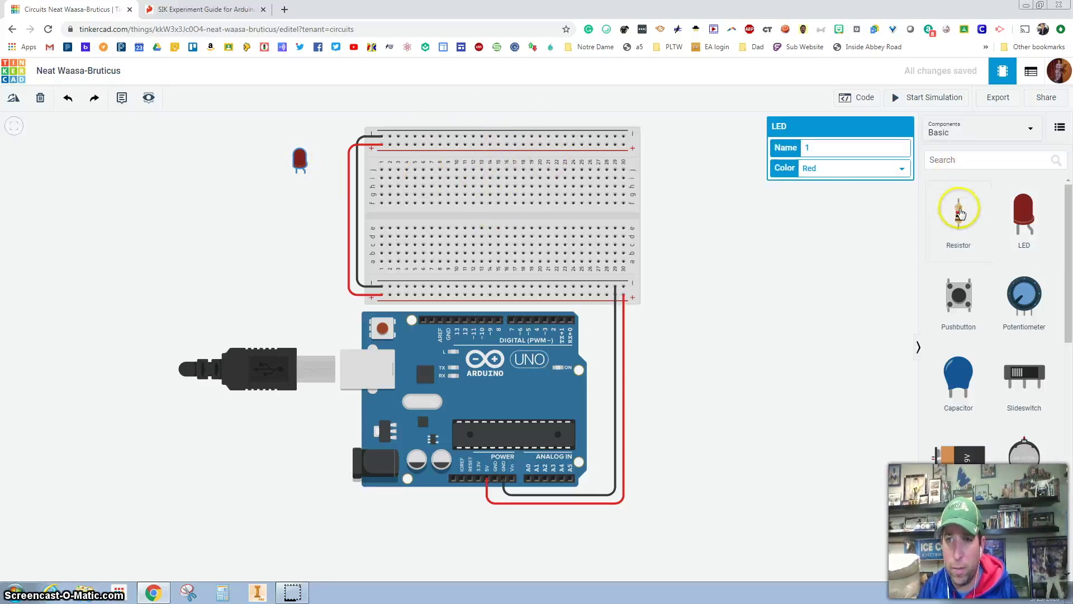
# - Add a resistor to the canvas and set its resistance to 330 Ω
pyautogui.moveTo(960, 213); pyautogui.dragTo(781, 192)
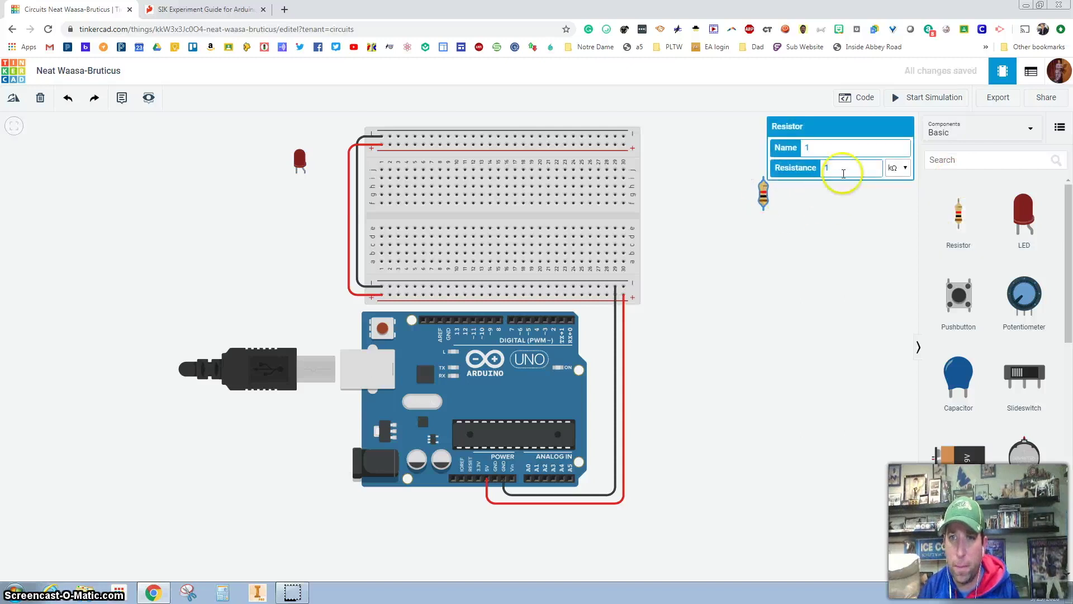
pyautogui.click(797, 171)
pyautogui.write('33')
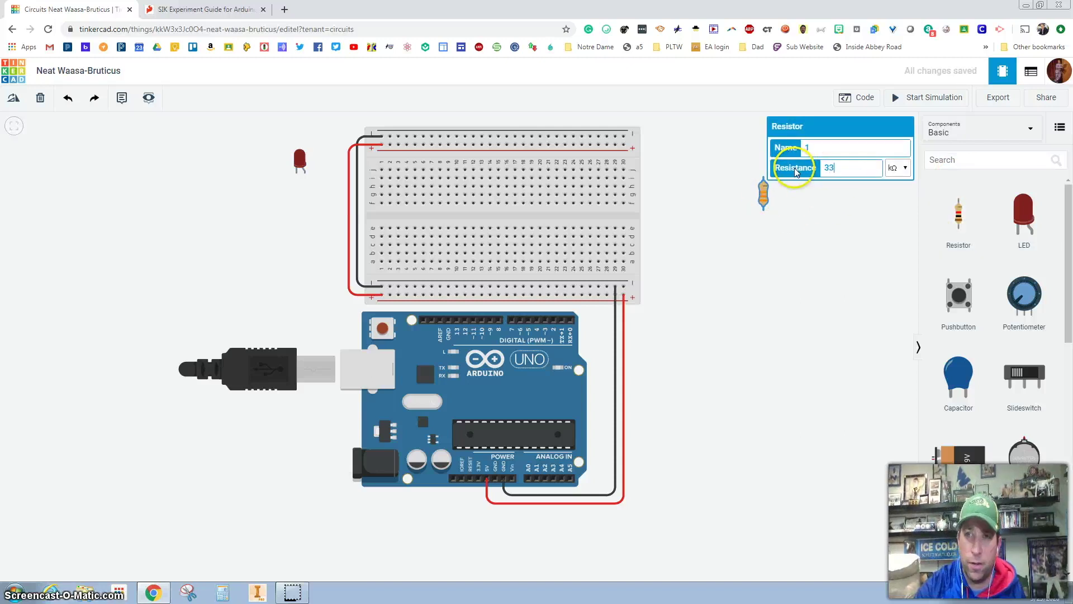
pyautogui.write('0')
pyautogui.click(785, 266)
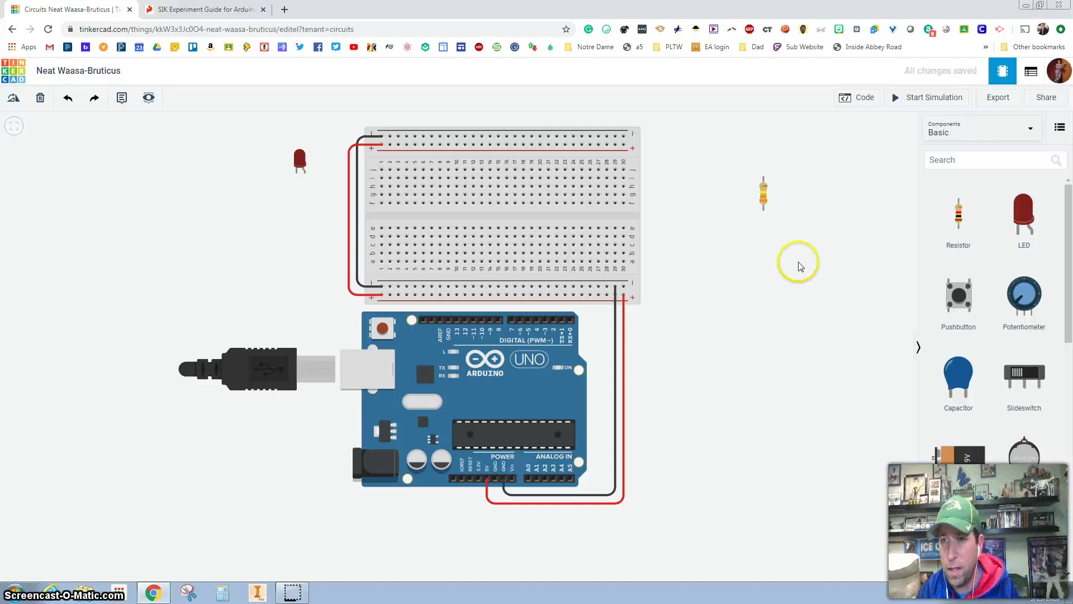
# - Add a potentiometer, then plug the resistor and the red LED into the breadboard
pyautogui.moveTo(1031, 302); pyautogui.dragTo(769, 328)
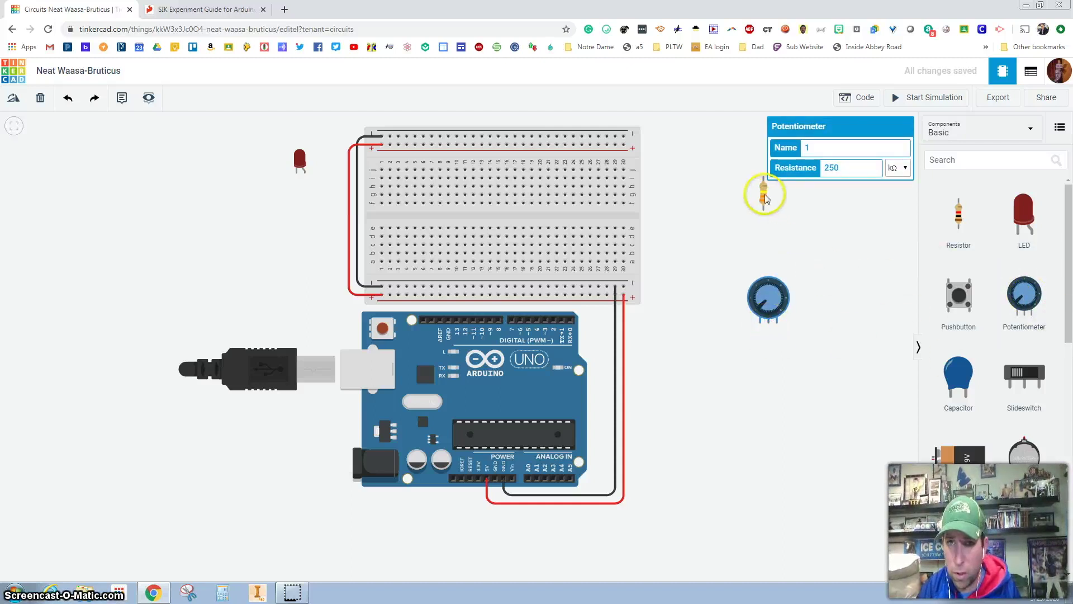
pyautogui.moveTo(765, 194); pyautogui.dragTo(415, 272)
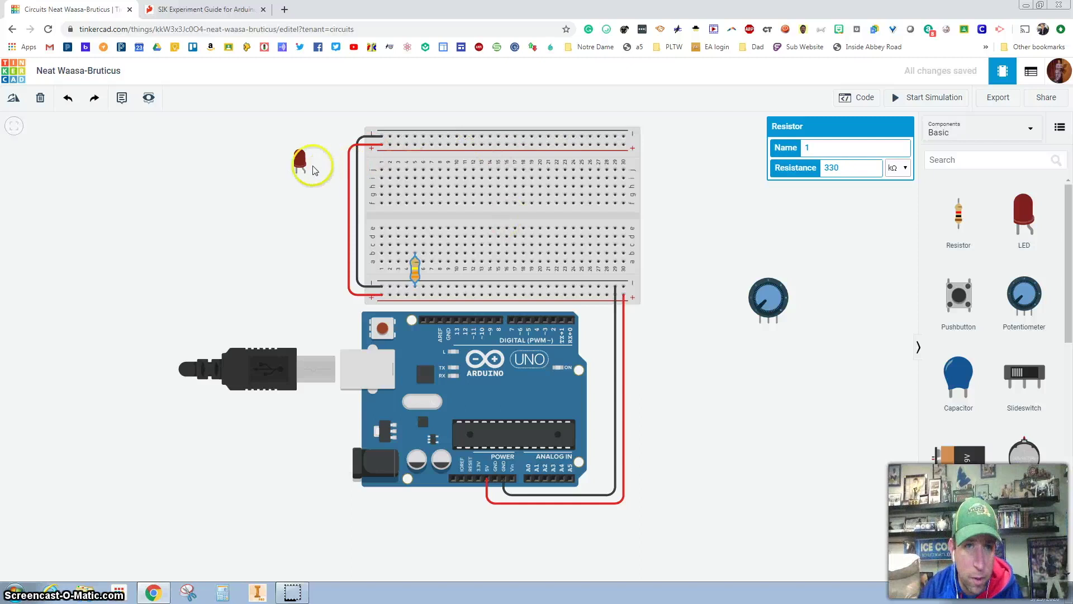
pyautogui.moveTo(311, 171); pyautogui.dragTo(422, 223)
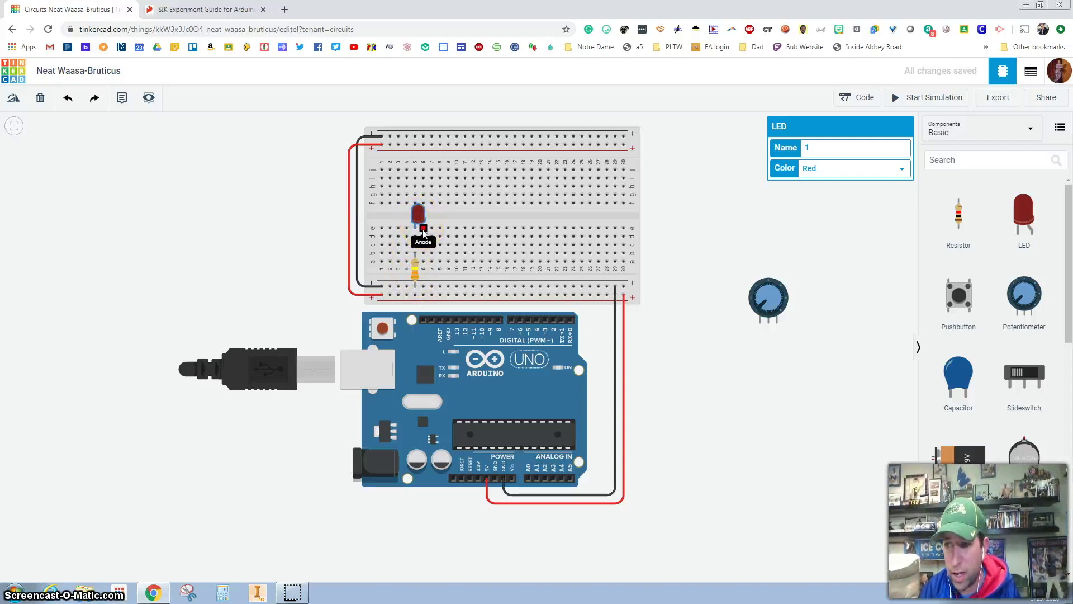
# - Run a wire from the resistor's free end to Arduino pin 13, then put the potentiometer on the breadboard
pyautogui.click(424, 263)
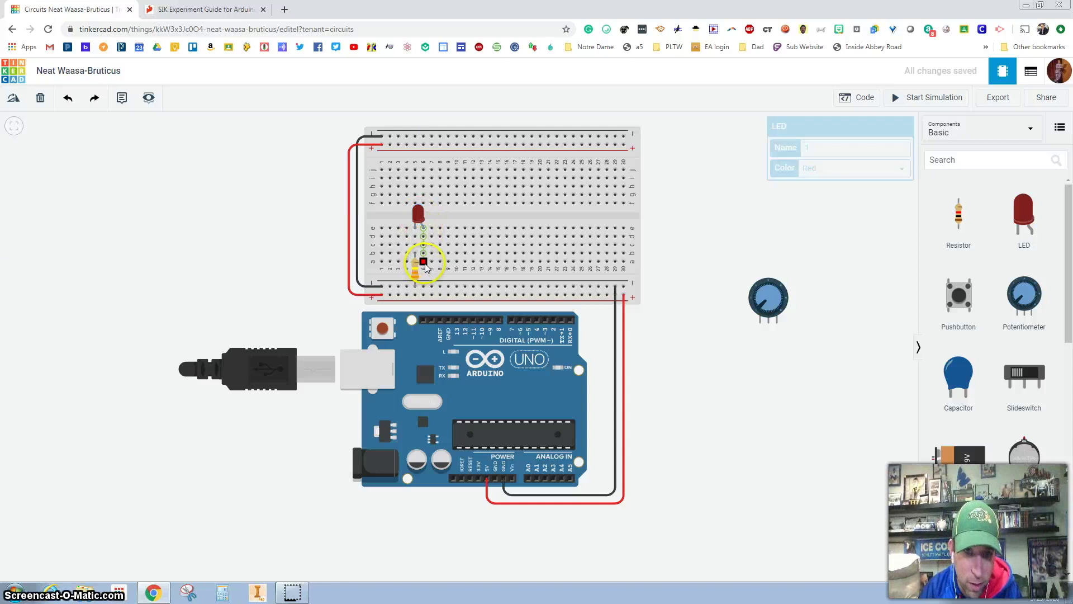
pyautogui.click(457, 320)
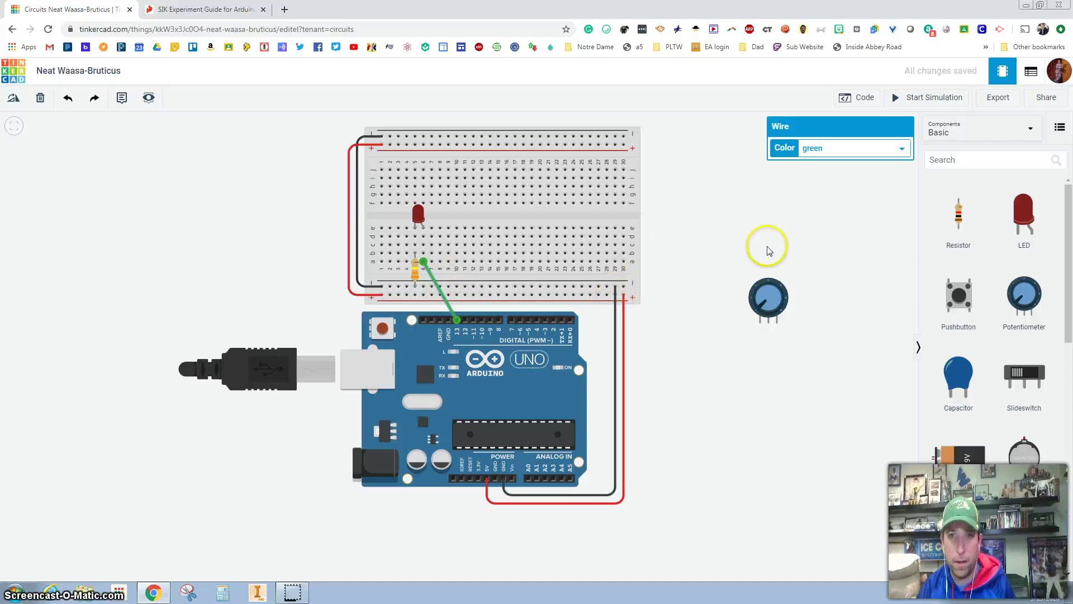
pyautogui.moveTo(770, 307); pyautogui.dragTo(551, 215)
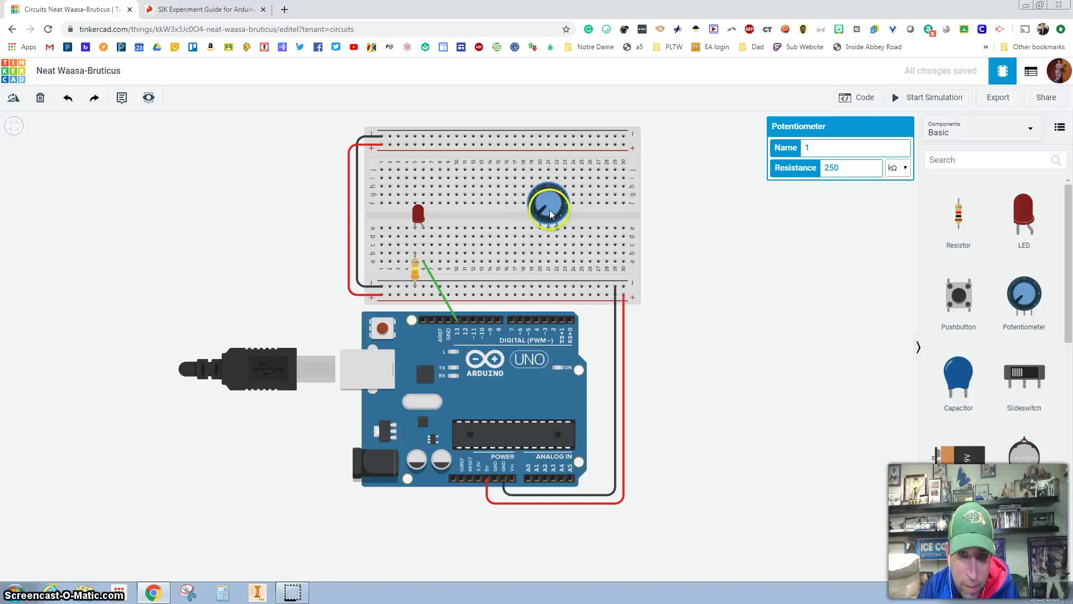
# - Wire the potentiometer's left pin to the lower rail and its middle pin to analog pin A0
pyautogui.click(540, 262)
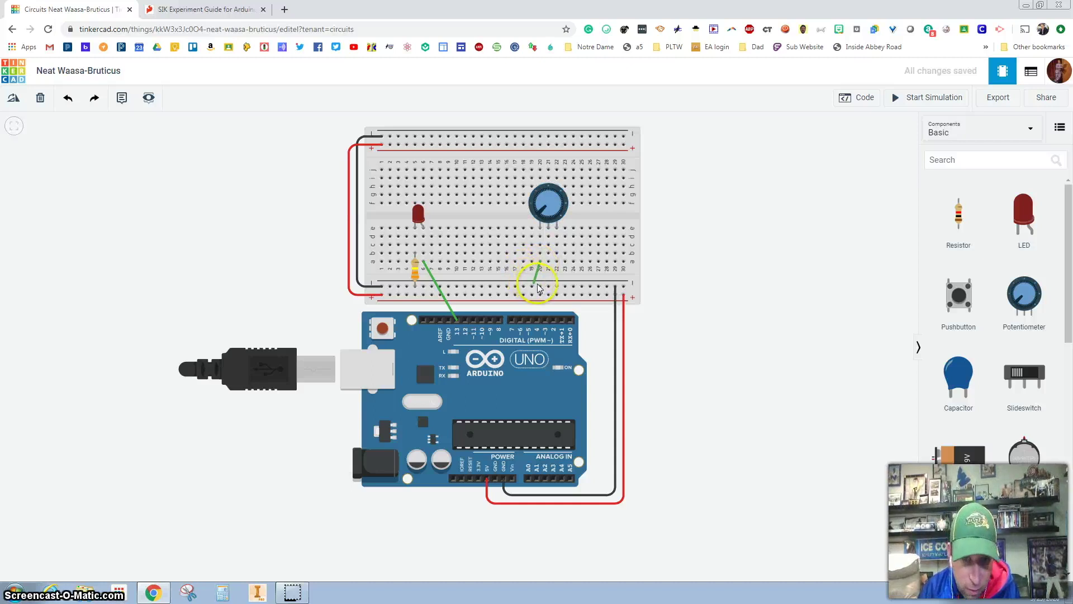
pyautogui.click(540, 286)
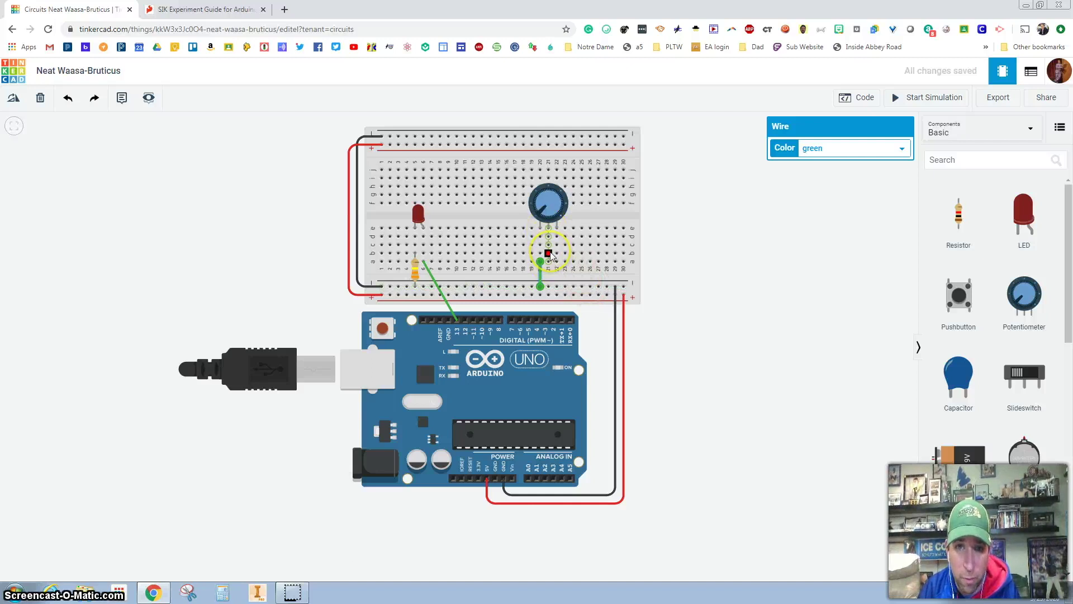
pyautogui.click(548, 255)
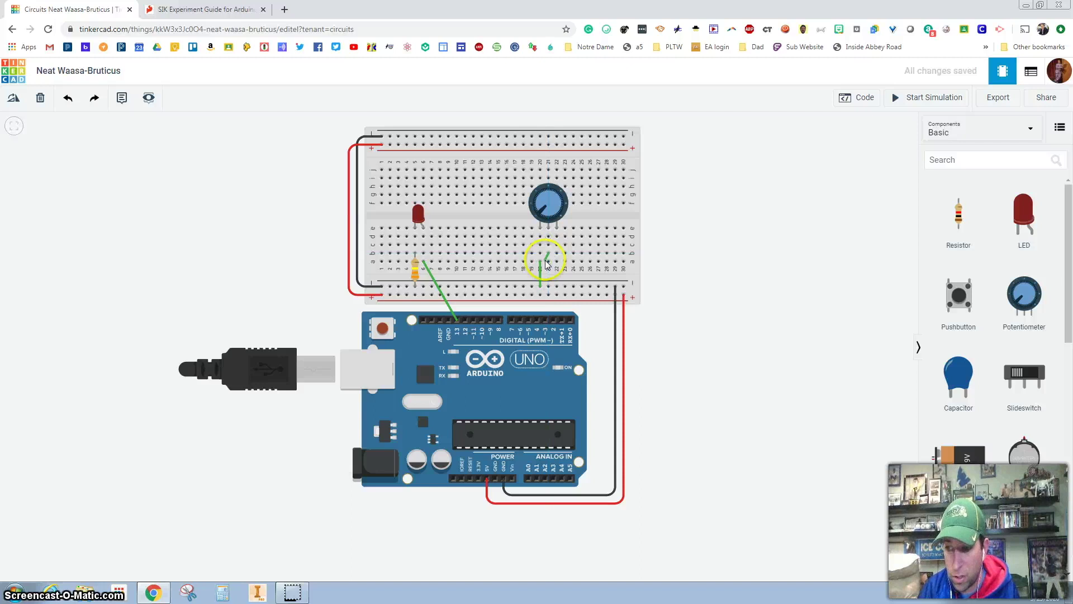
pyautogui.click(528, 479)
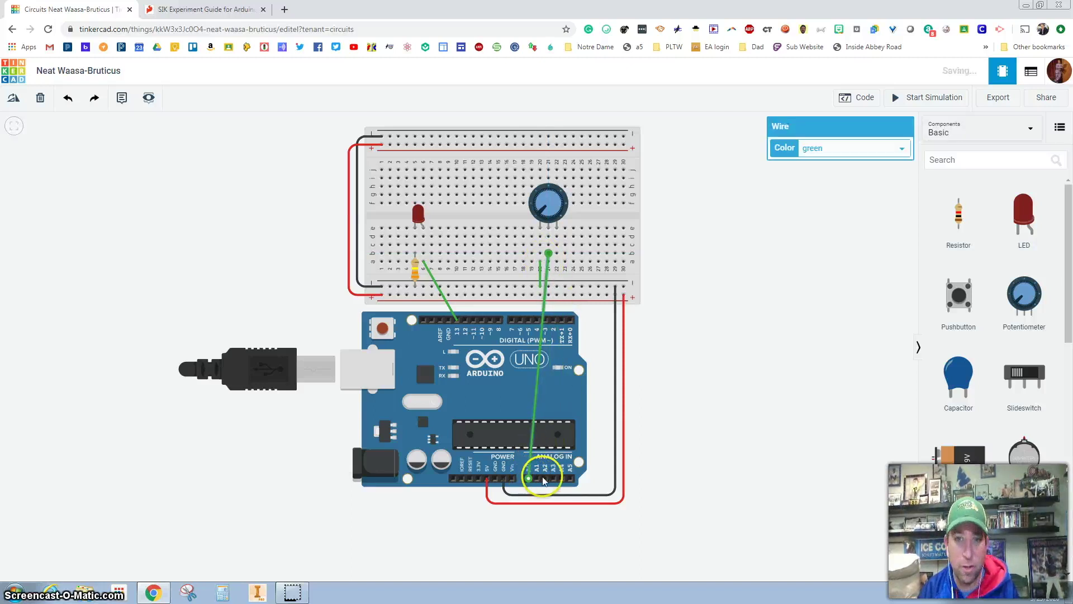
pyautogui.click(565, 255)
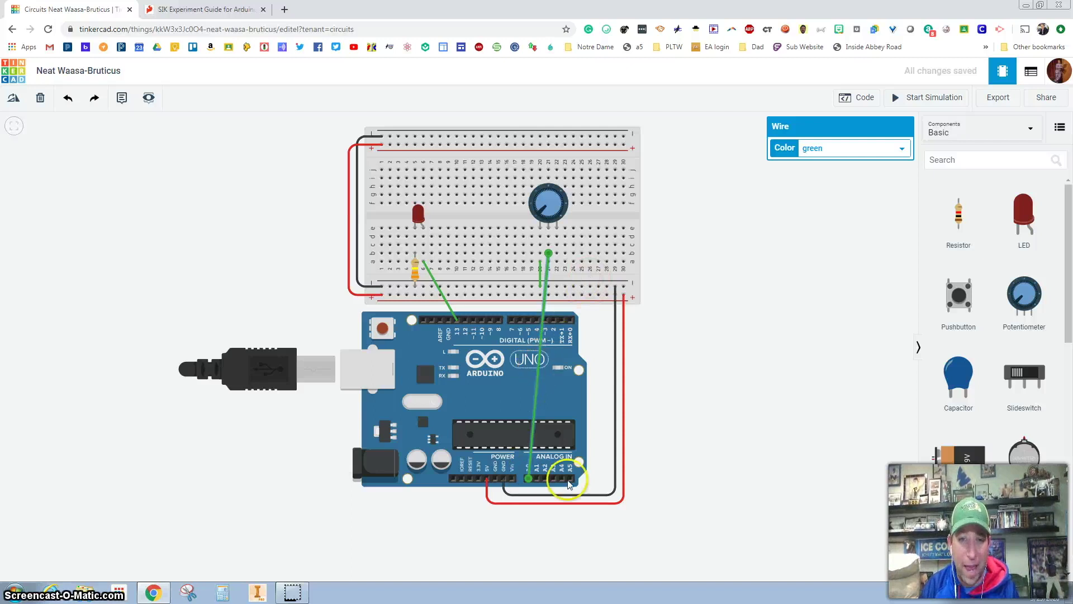
pyautogui.click(527, 476)
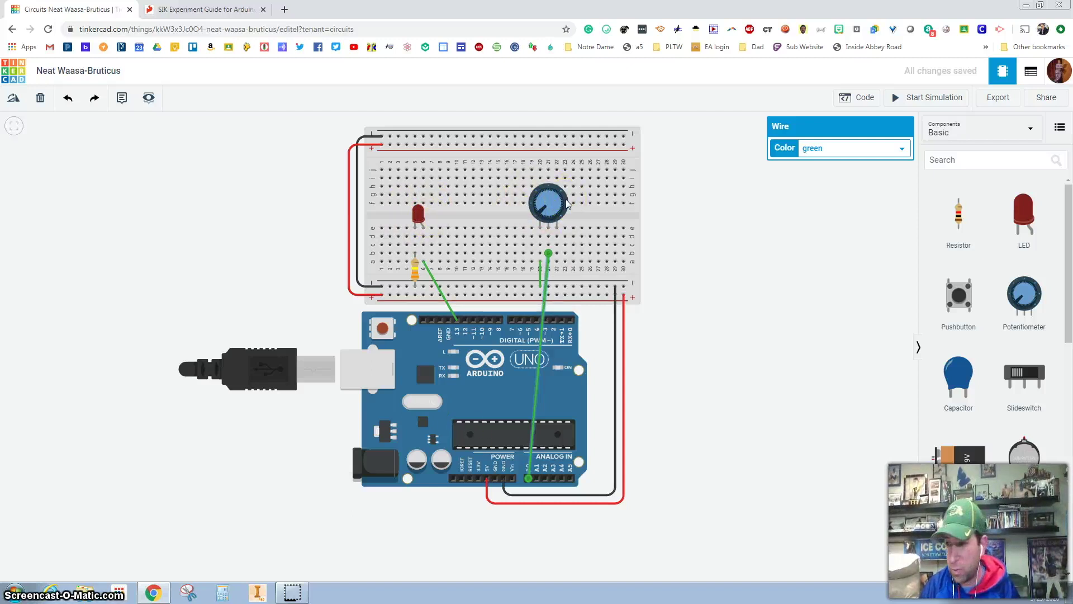
pyautogui.click(560, 259)
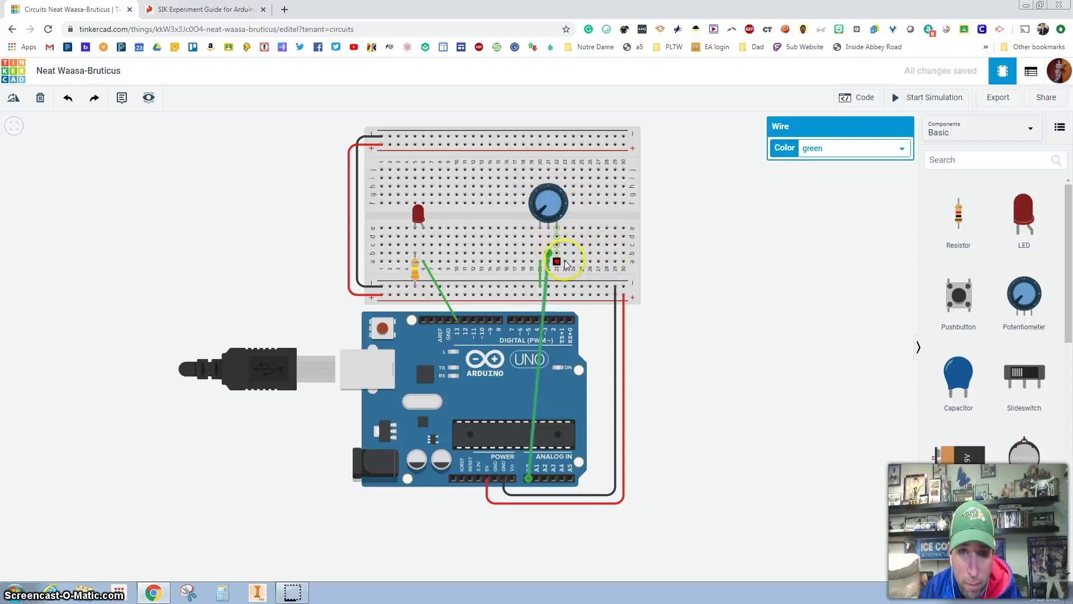
# - Wire the right pin to the power rail, colouring the power wire red and the ground wire black
pyautogui.click(557, 262)
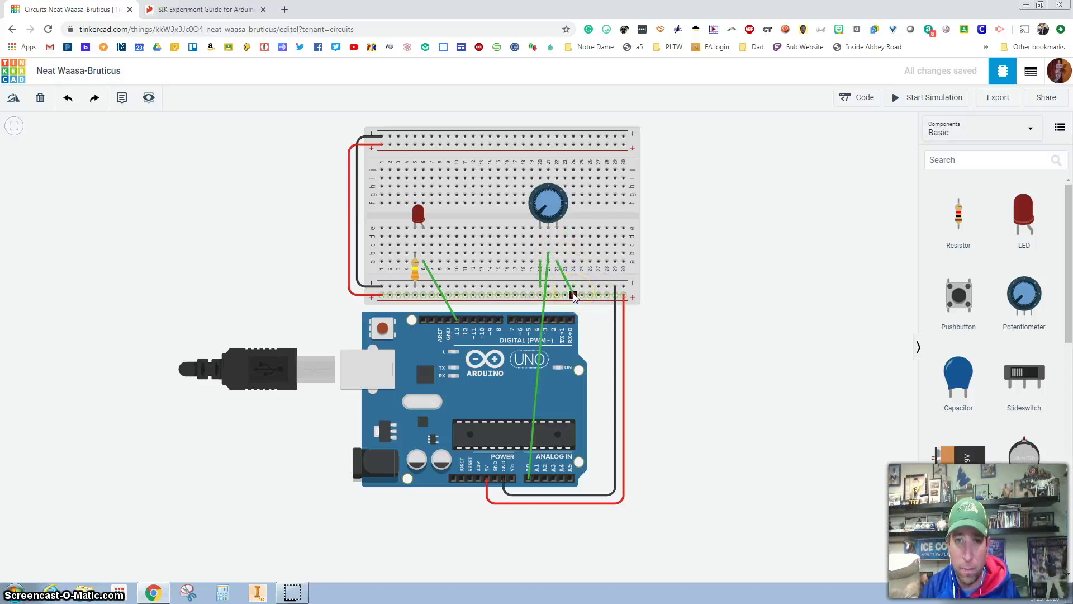
pyautogui.click(574, 296)
pyautogui.click(826, 147)
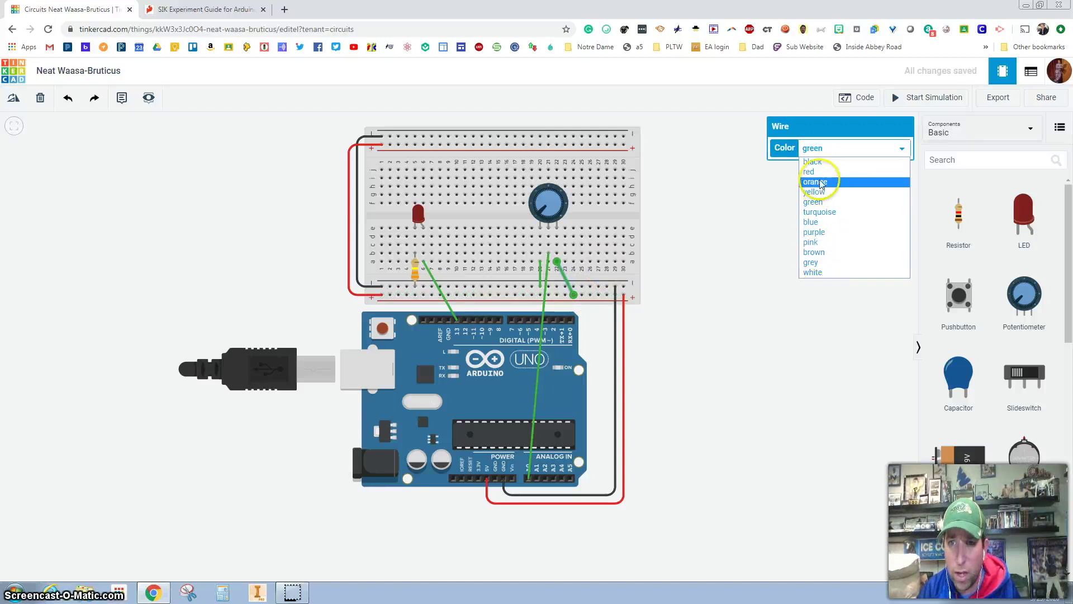
pyautogui.click(818, 172)
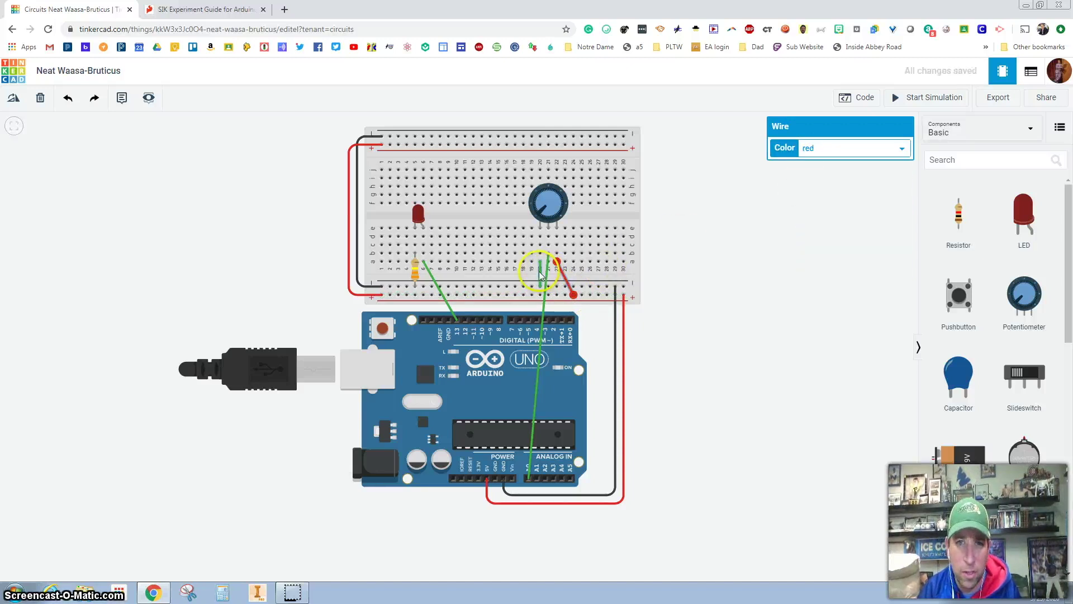
pyautogui.click(820, 148)
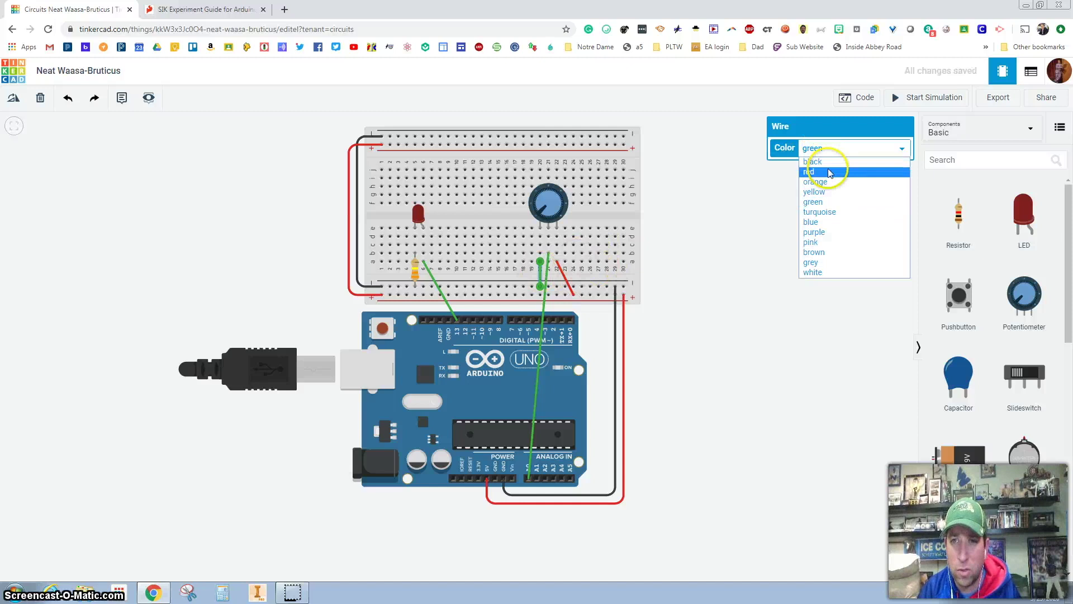
pyautogui.click(833, 163)
pyautogui.click(744, 343)
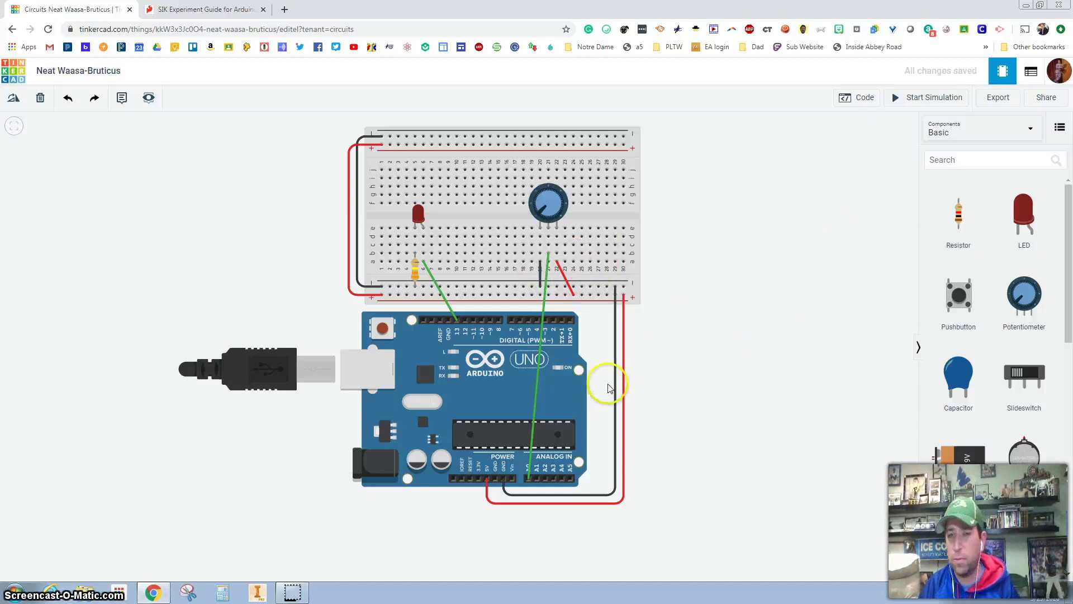
pyautogui.scroll(1, 607, 386)
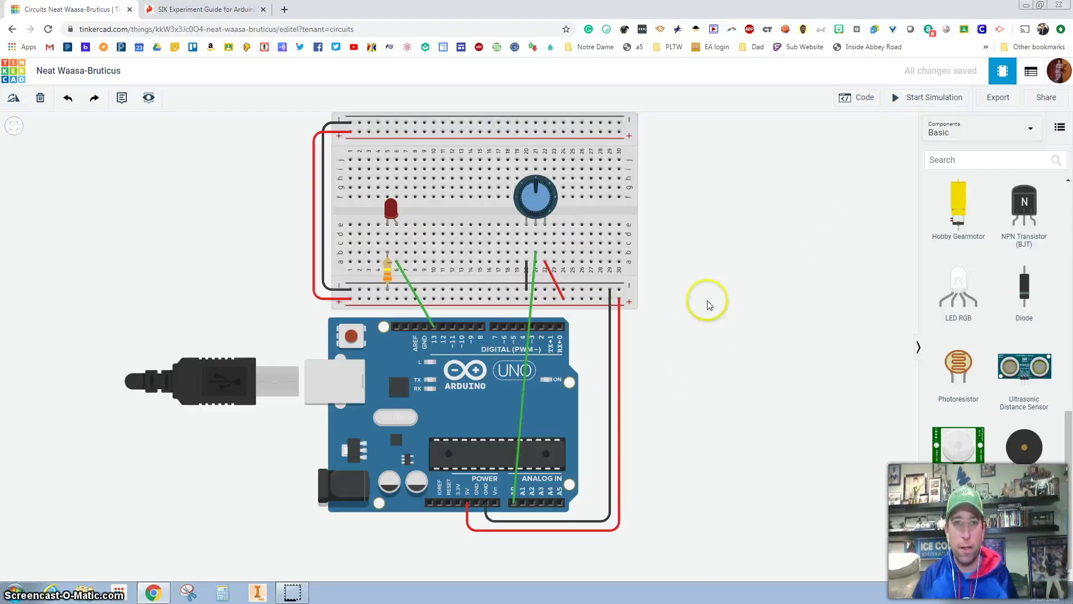
pyautogui.click(443, 295)
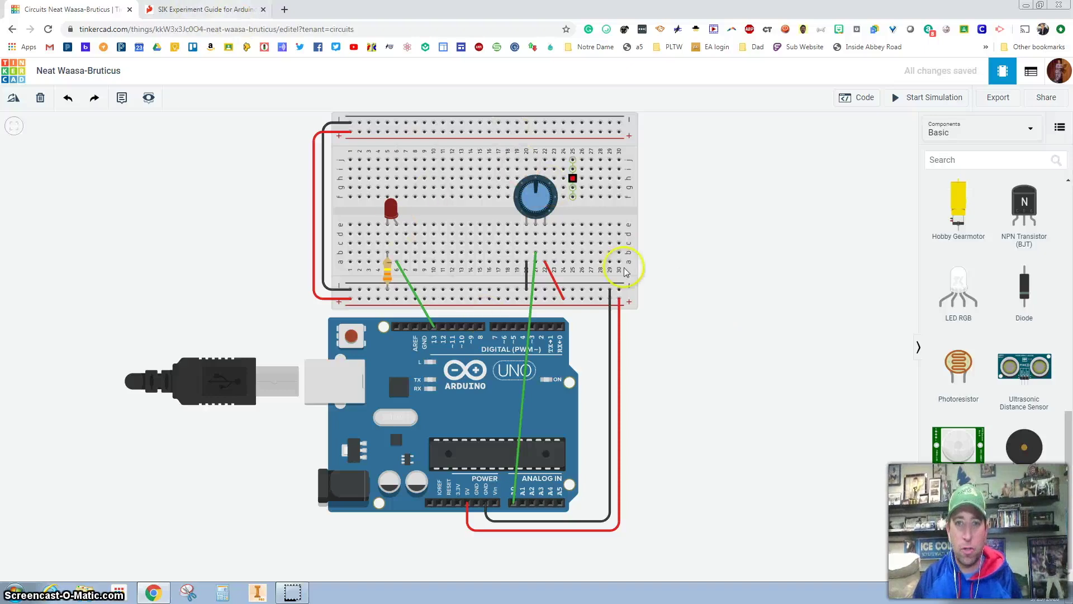
# - Scroll the SparkFun guide to the Experiment 2 potentiometer sketch, then return to the Tinkercad design
pyautogui.click(193, 17)
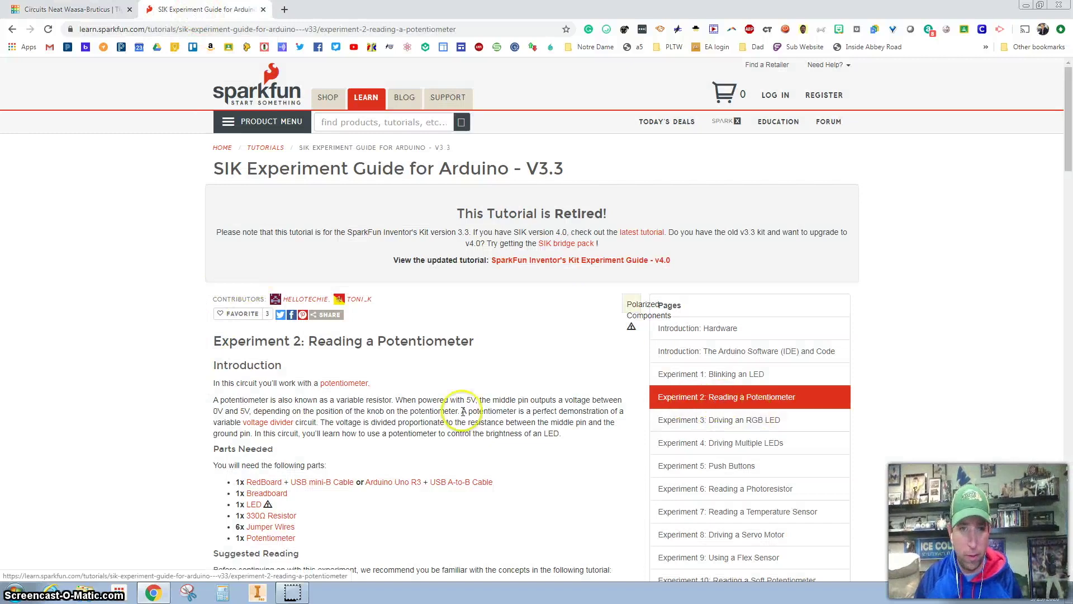
pyautogui.scroll(-20, 463, 412)
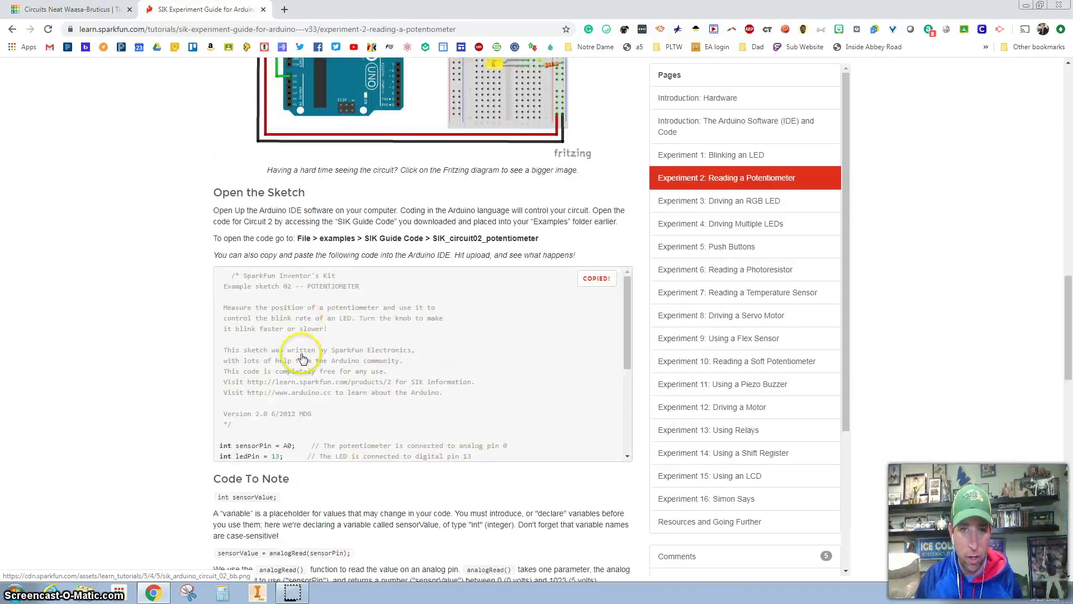
pyautogui.scroll(-2, 302, 357)
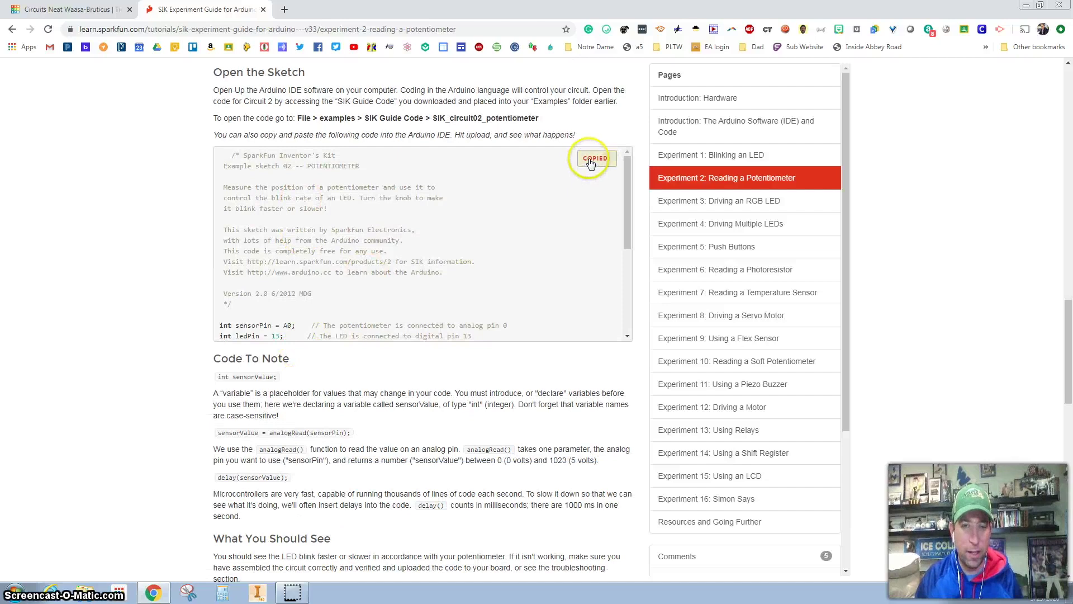
pyautogui.click(99, 15)
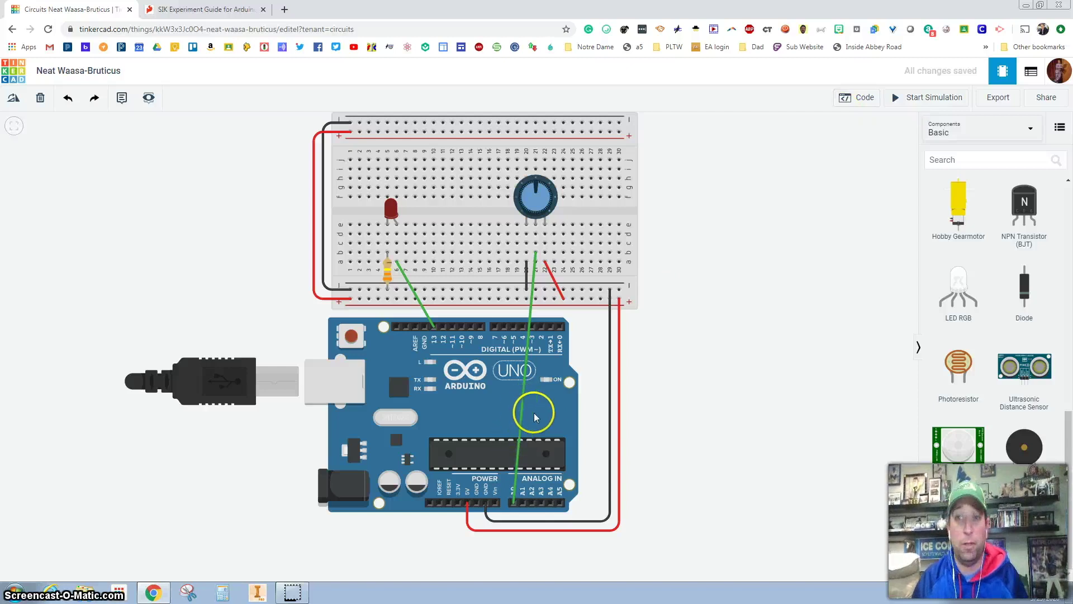
# - Switch the Arduino code editor to Text mode and paste in the SparkFun potentiometer sketch
pyautogui.click(844, 100)
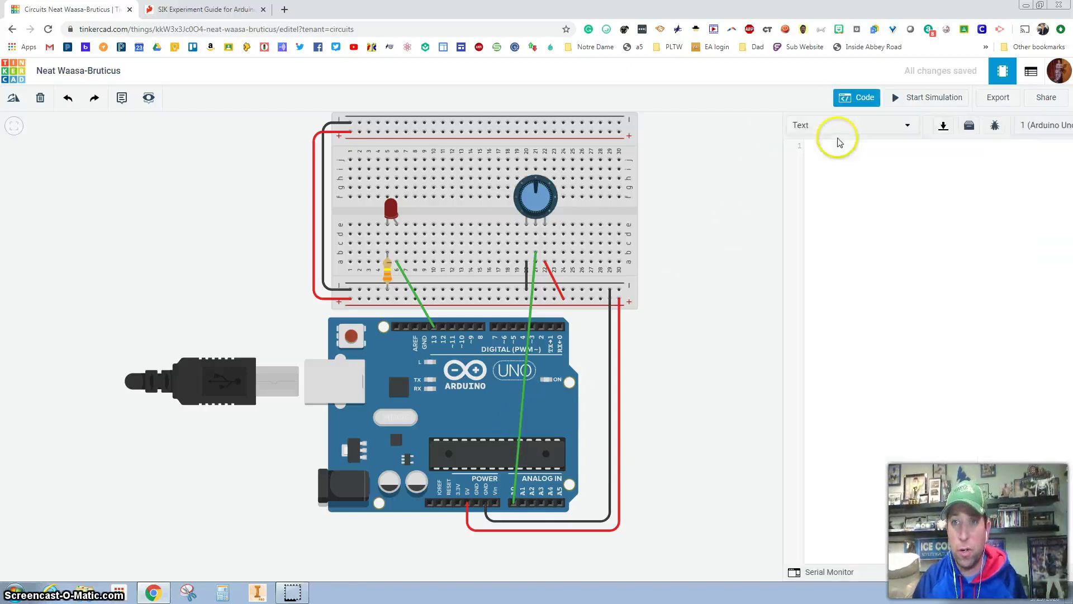
pyautogui.click(783, 125)
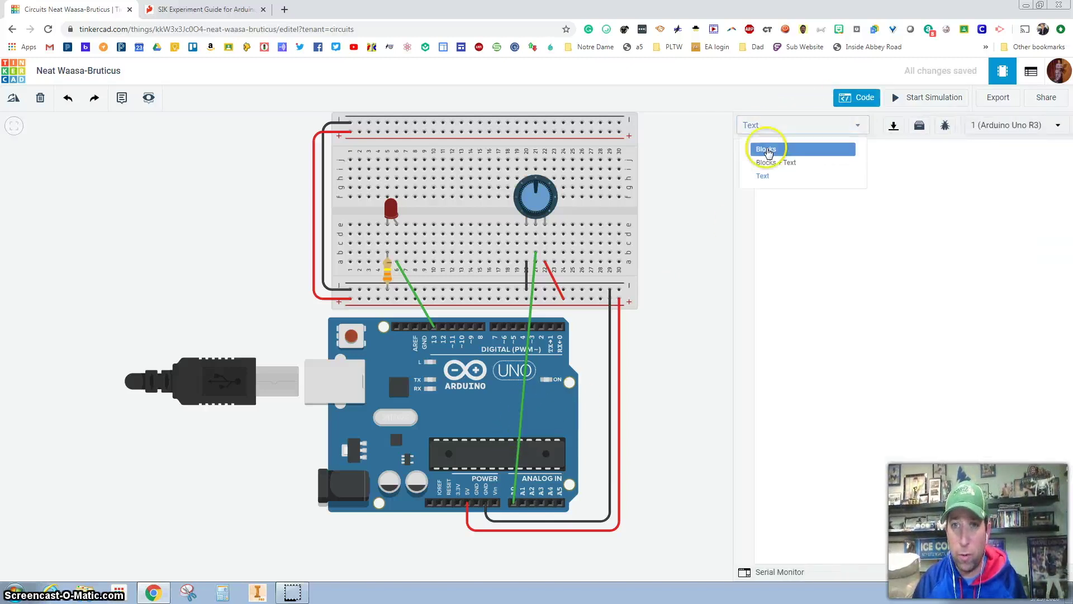
pyautogui.click(773, 178)
pyautogui.click(813, 158)
pyautogui.rightClick(813, 159)
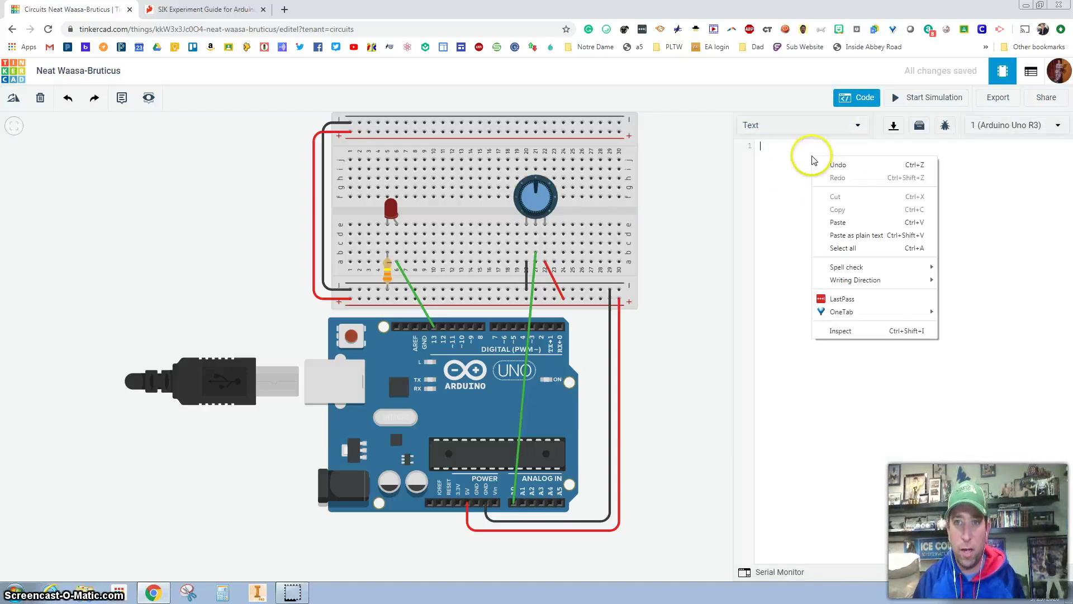
pyautogui.click(841, 222)
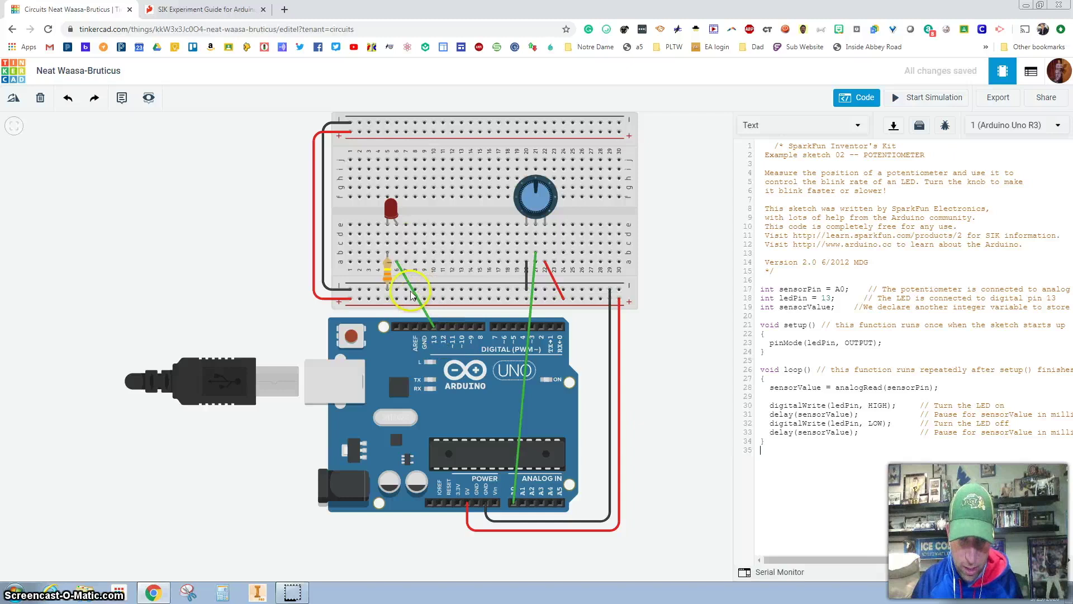
pyautogui.click(387, 274)
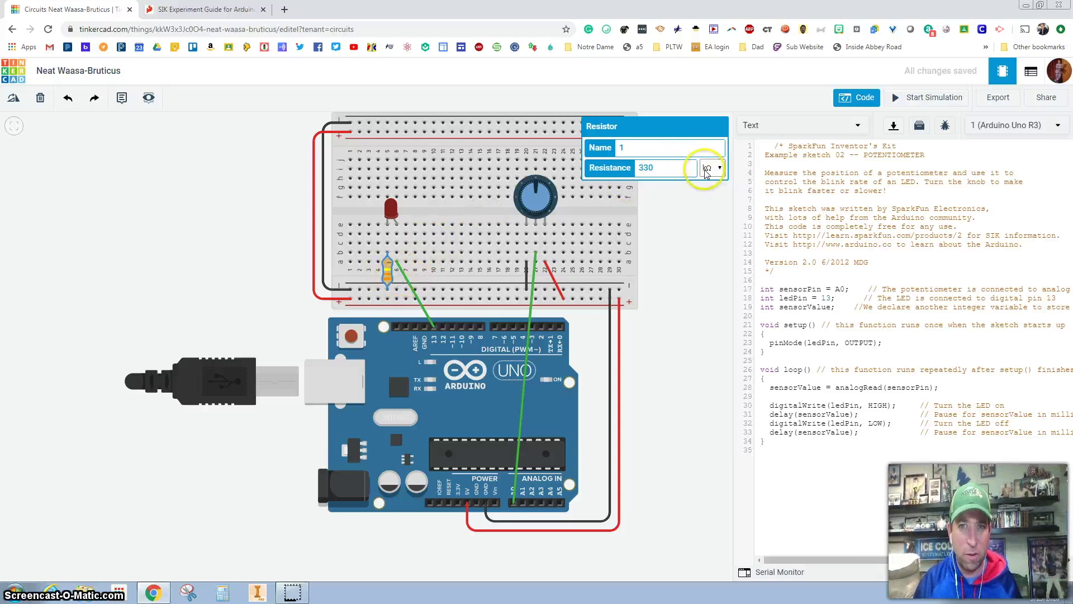
# - Run the simulation, turn the potentiometer knob clockwise, then stop the simulation
pyautogui.click(945, 101)
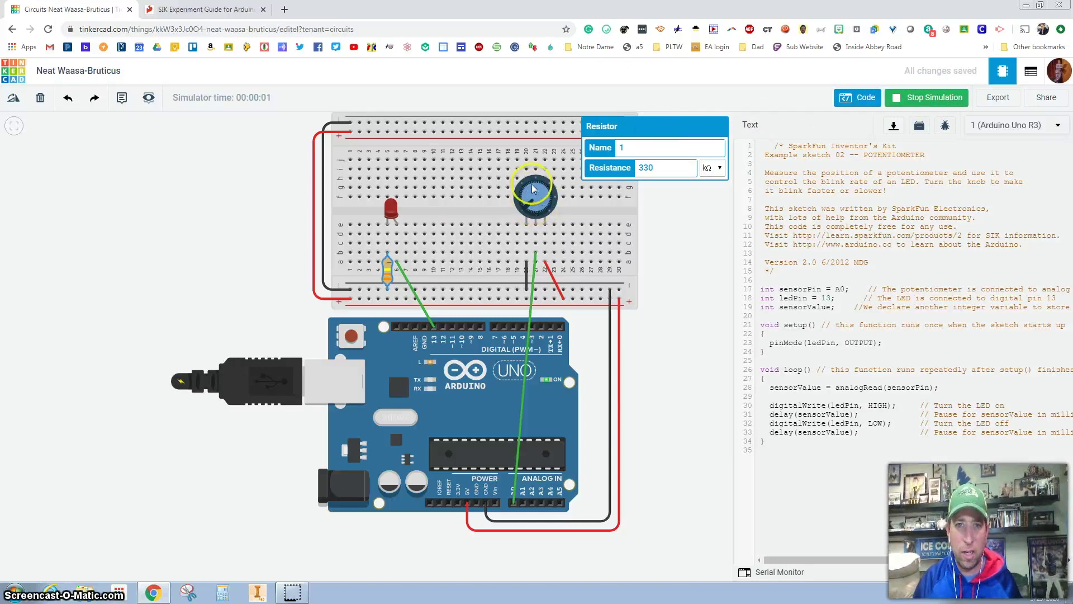
pyautogui.moveTo(534, 189); pyautogui.dragTo(522, 185)
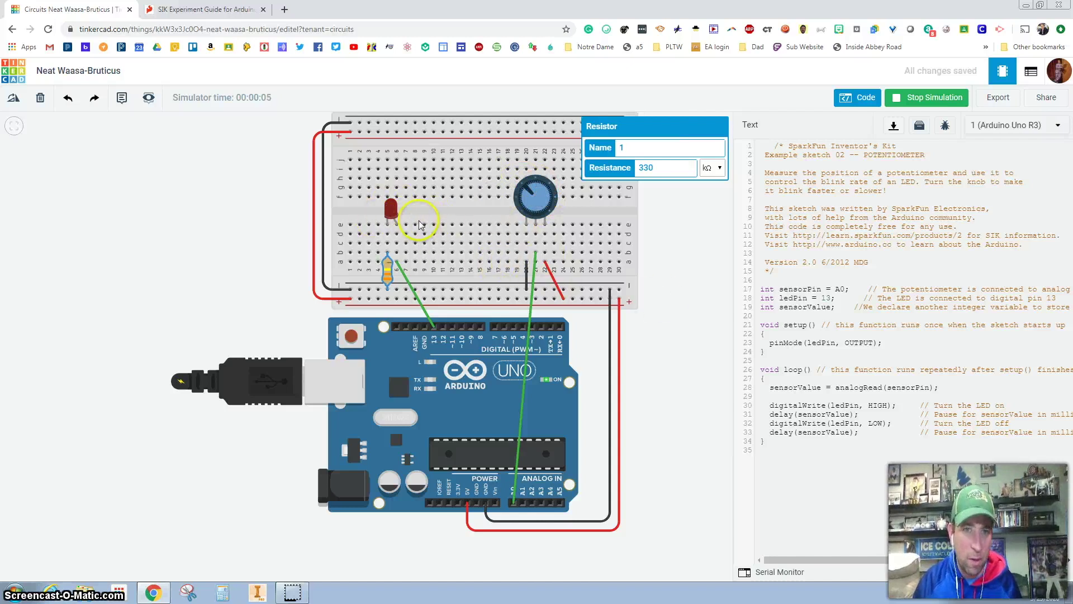
pyautogui.moveTo(520, 188); pyautogui.dragTo(579, 192)
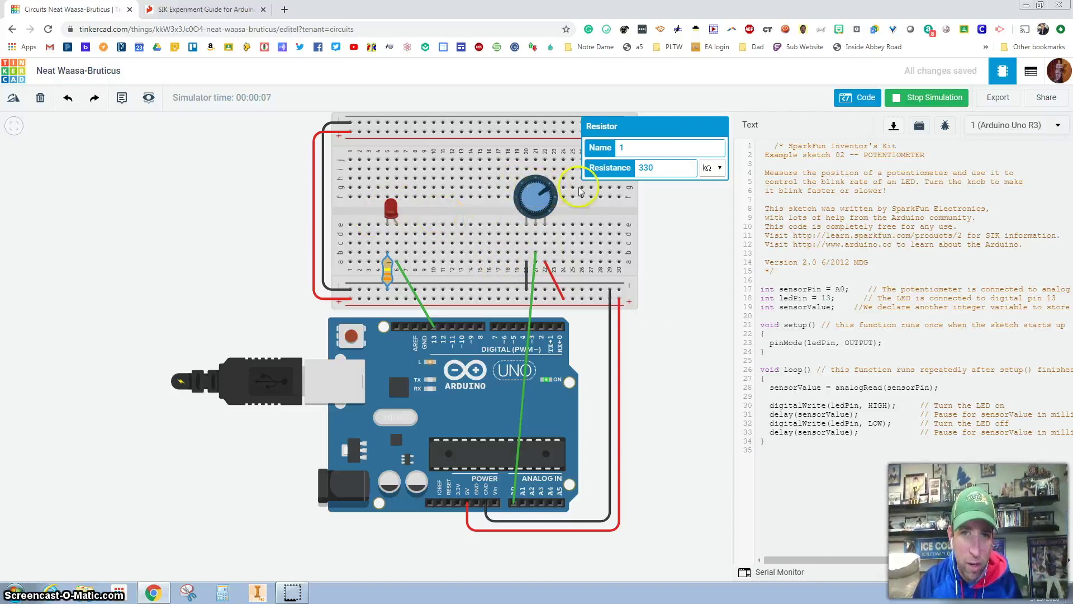
pyautogui.click(925, 97)
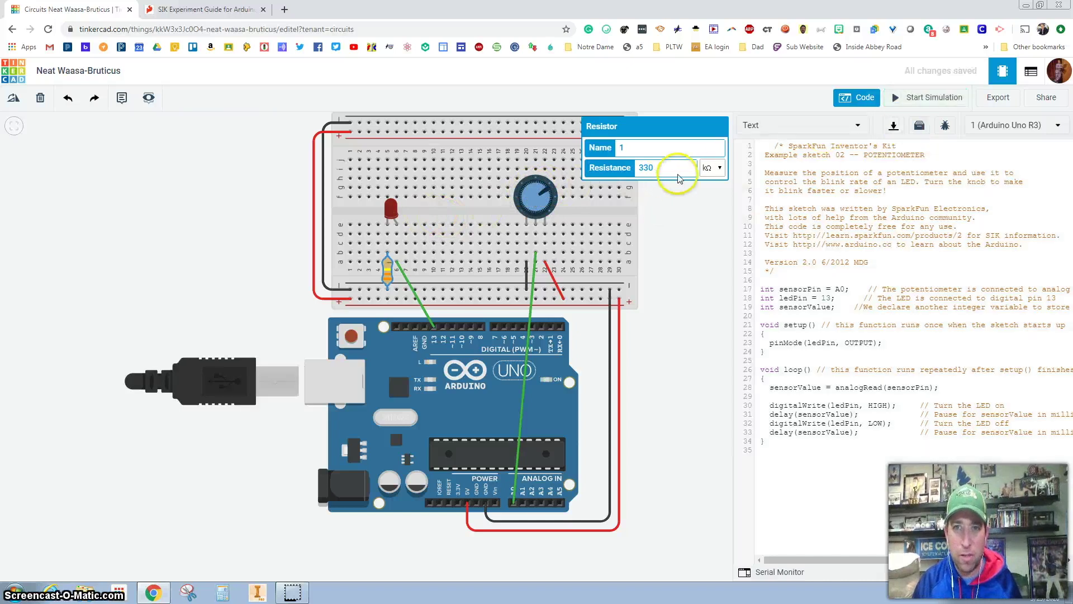
# - Change the resistor's unit from kΩ to Ω for 330 Ω and restart the simulation
pyautogui.click(718, 172)
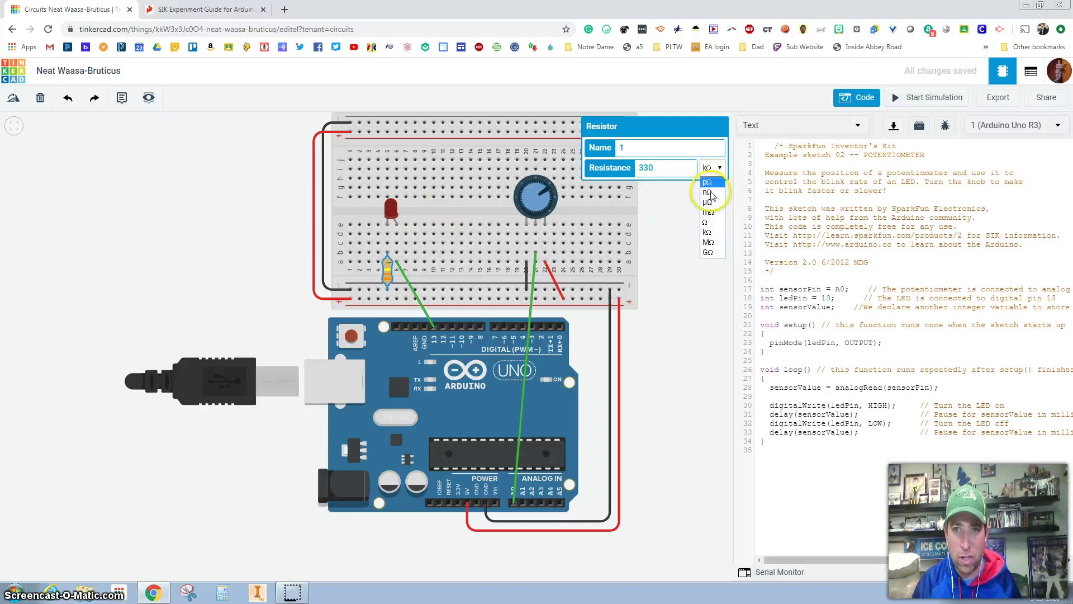
pyautogui.click(709, 221)
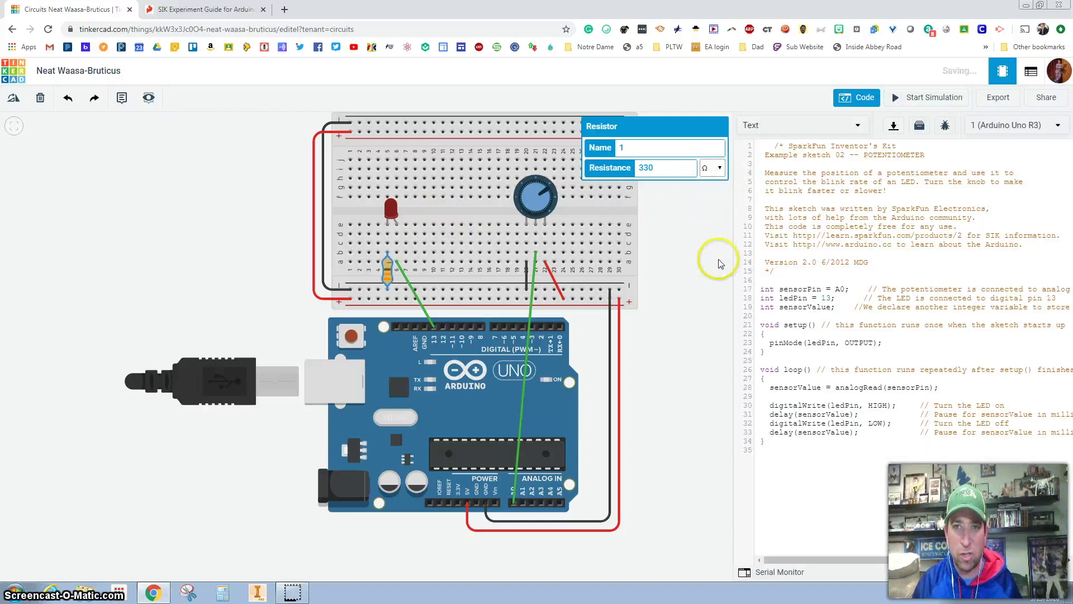
pyautogui.click(678, 266)
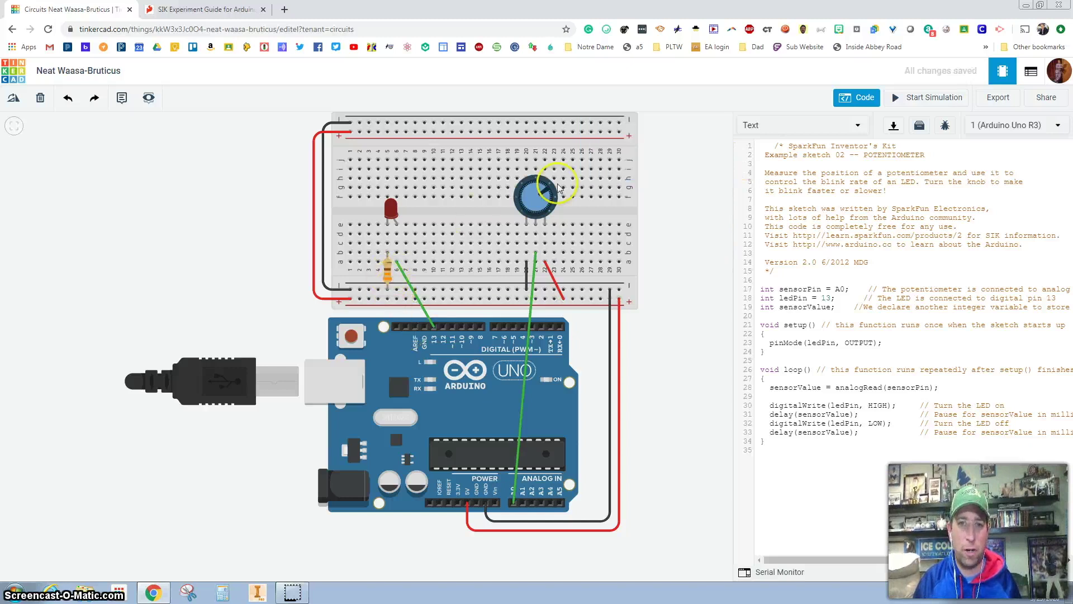
pyautogui.click(900, 98)
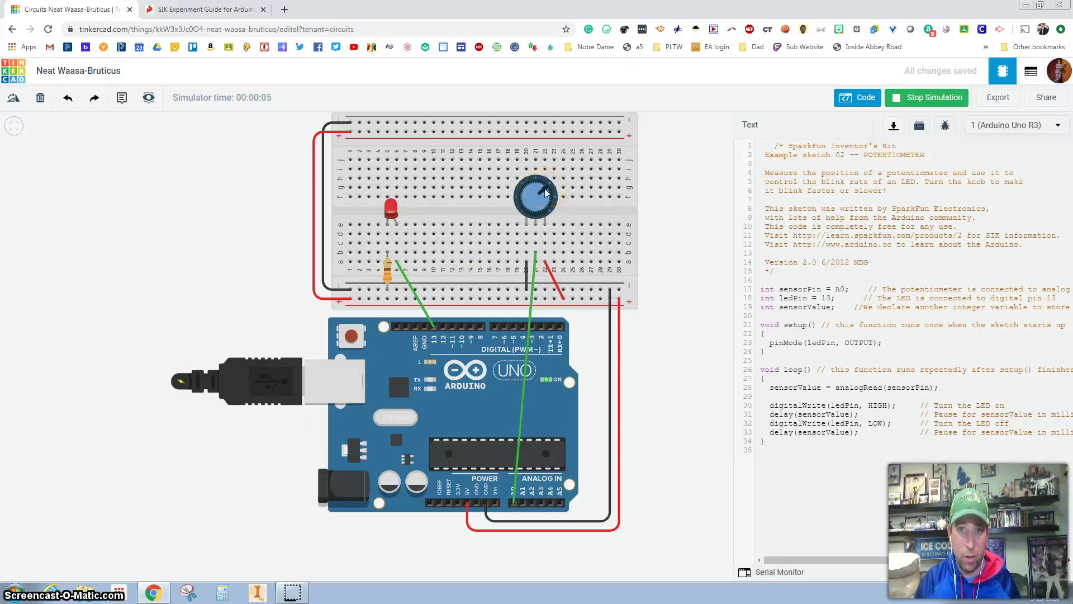
# - Turn the potentiometer knob back and to the left to vary the blink rate, then stop simulating
pyautogui.moveTo(547, 199); pyautogui.dragTo(544, 208)
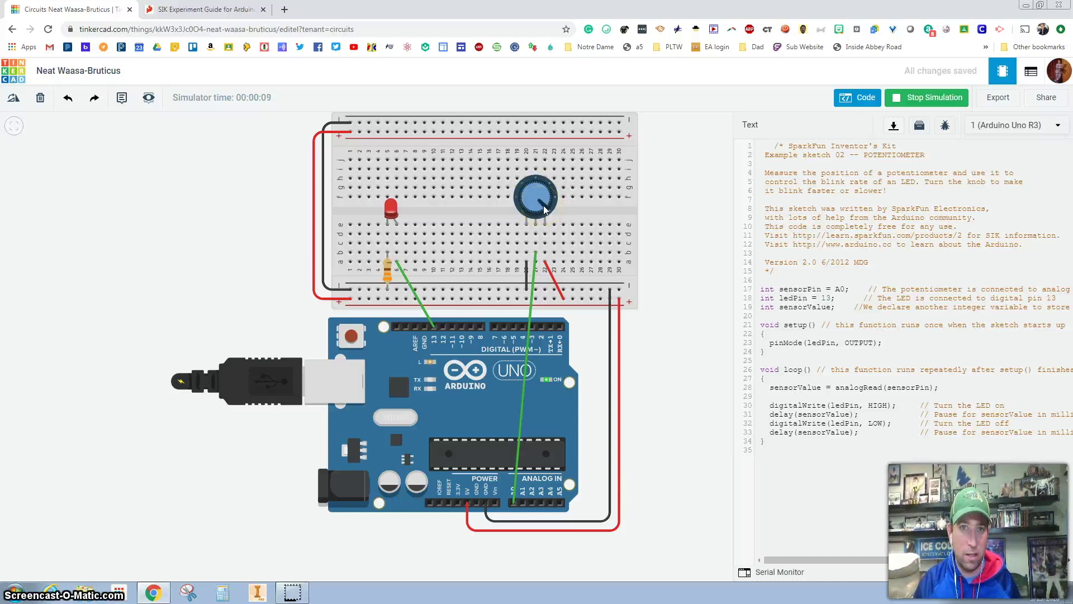
pyautogui.moveTo(548, 197); pyautogui.dragTo(409, 230)
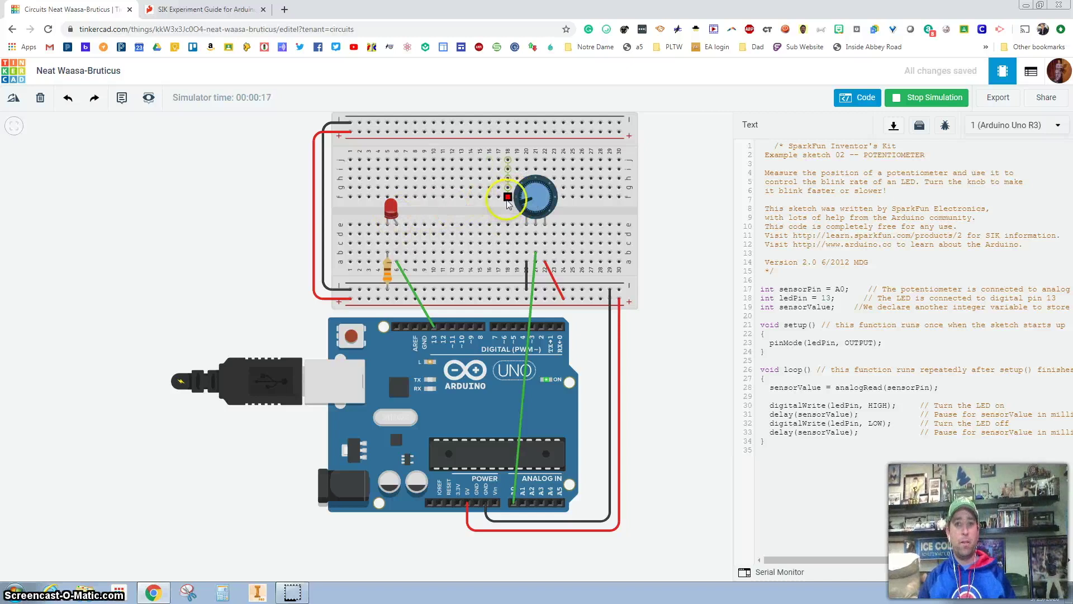
pyautogui.click(369, 203)
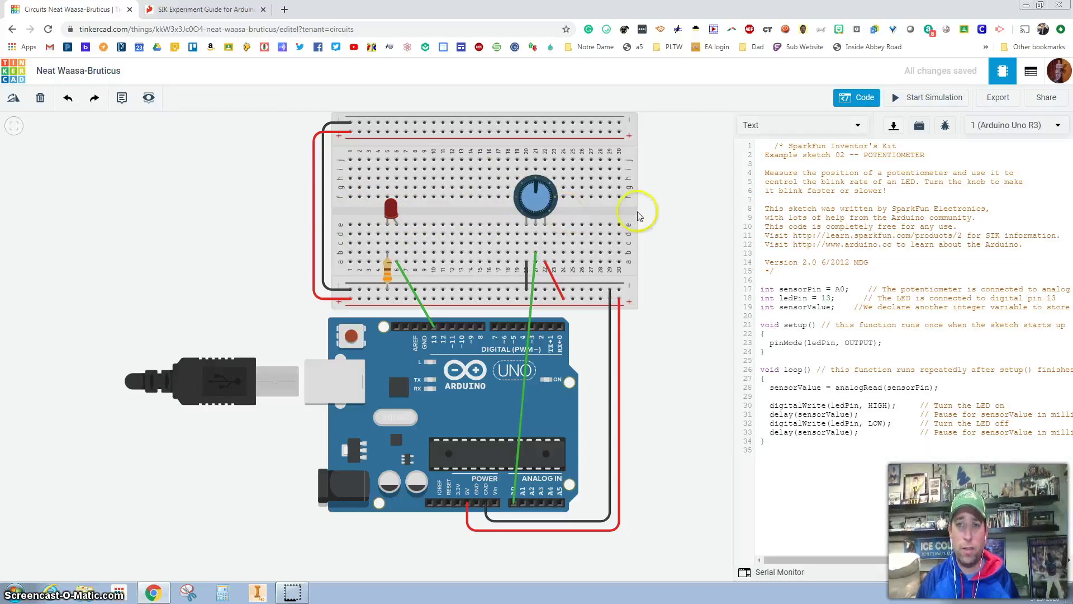
# - Place a note with the student's name left of the breadboard and retitle the project Potentiometer
pyautogui.click(857, 99)
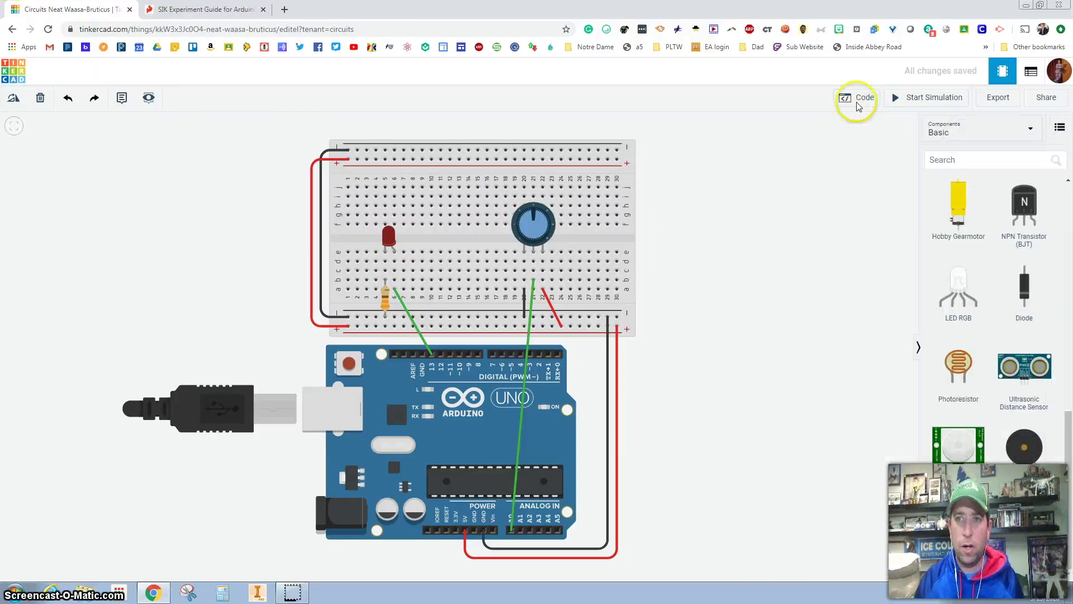
pyautogui.click(121, 99)
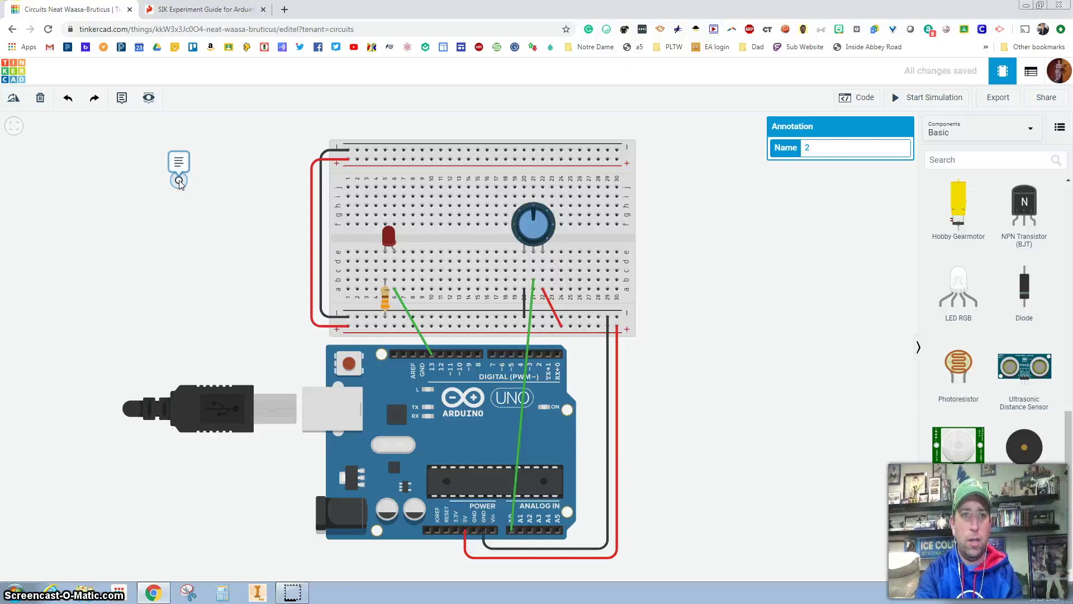
pyautogui.click(179, 183)
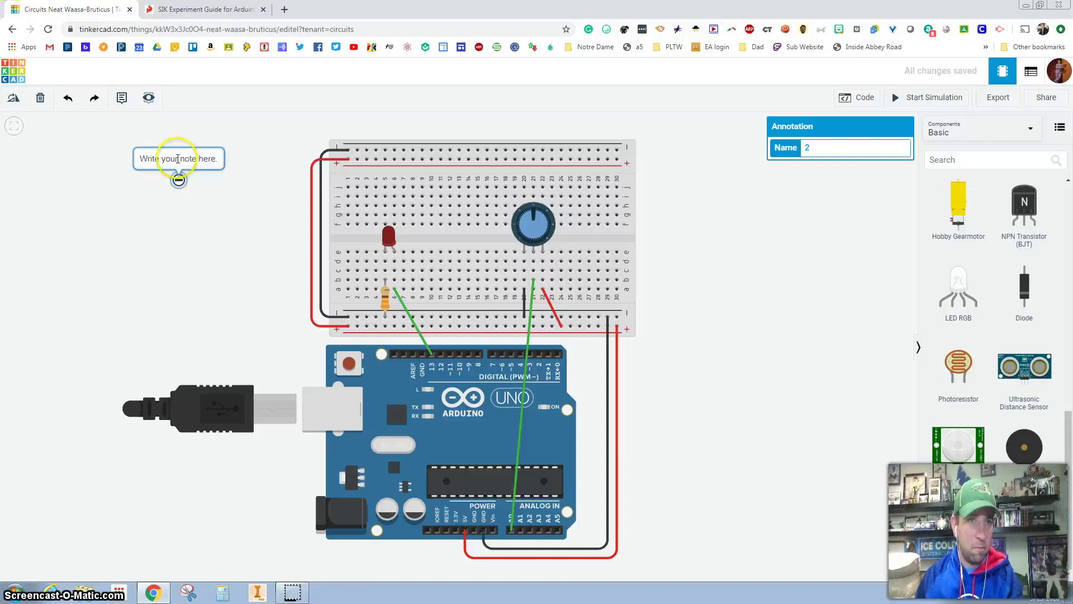
pyautogui.click(177, 159)
pyautogui.write('Mr. Ponder')
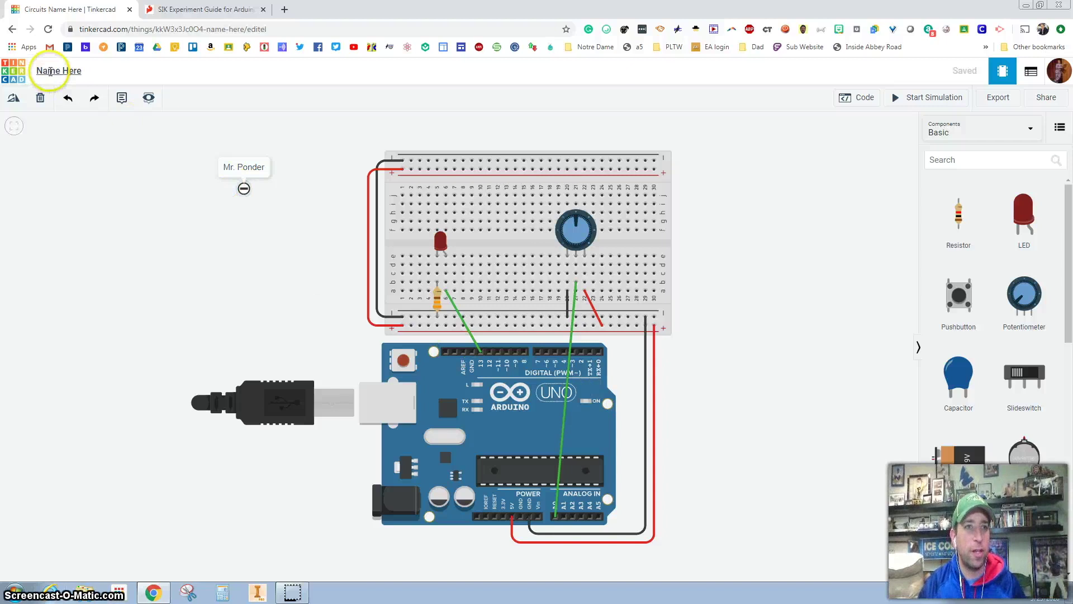
pyautogui.click(51, 71)
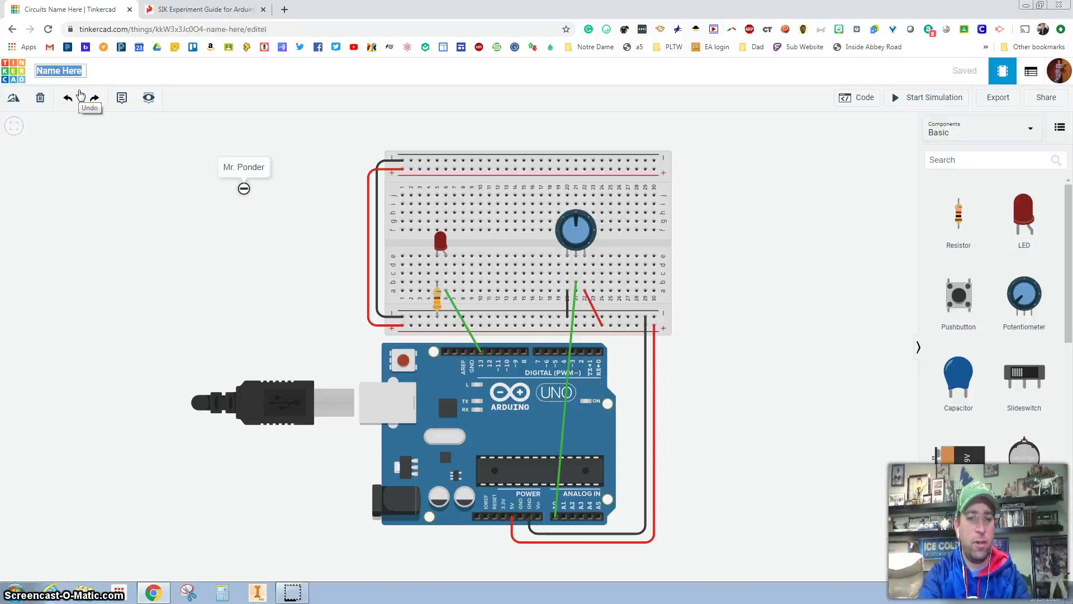
pyautogui.write('Pt')
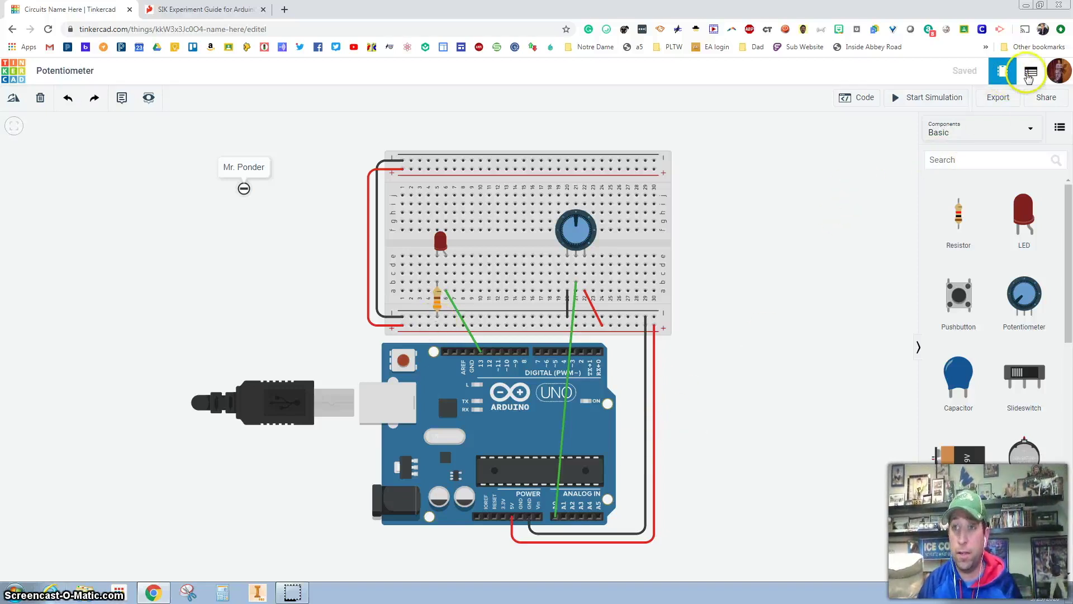
pyautogui.click(1031, 75)
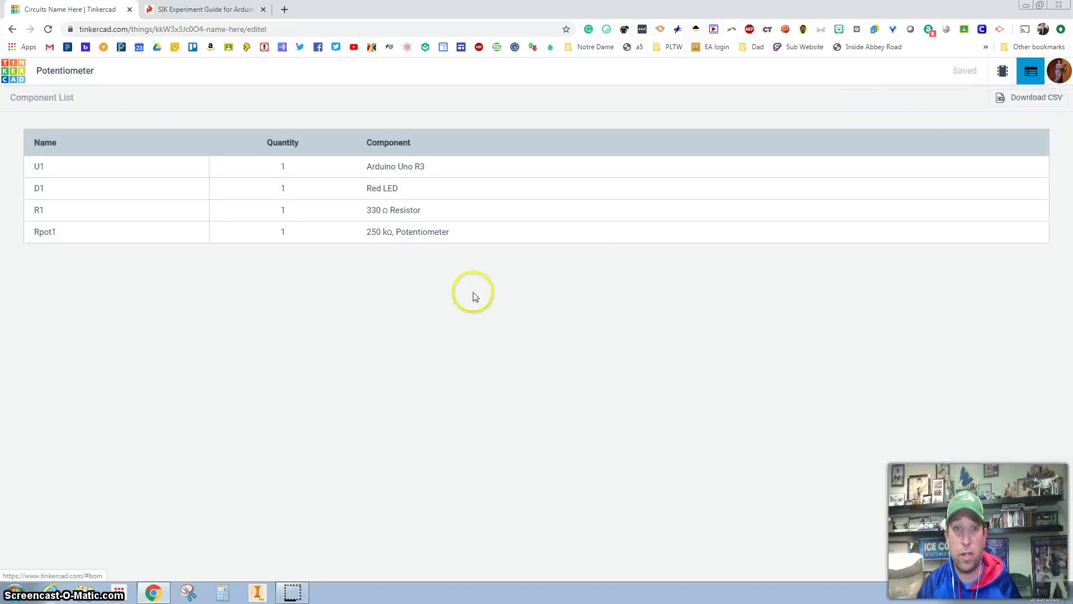